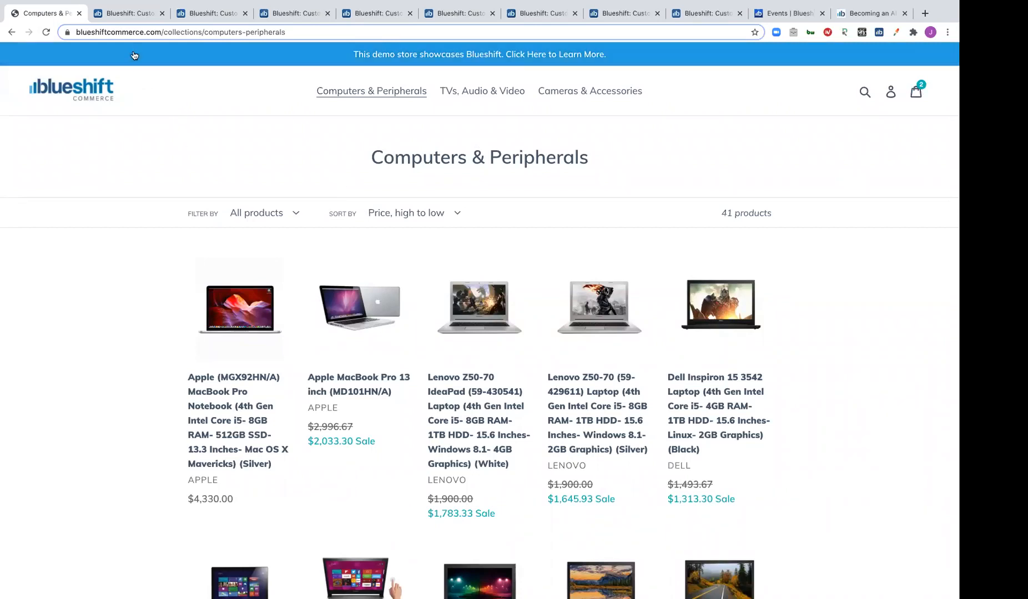
Review the customer's profile overview in Blueshift, including predictive scores, predictive affinities and recent catalog activity
left_click(129, 13)
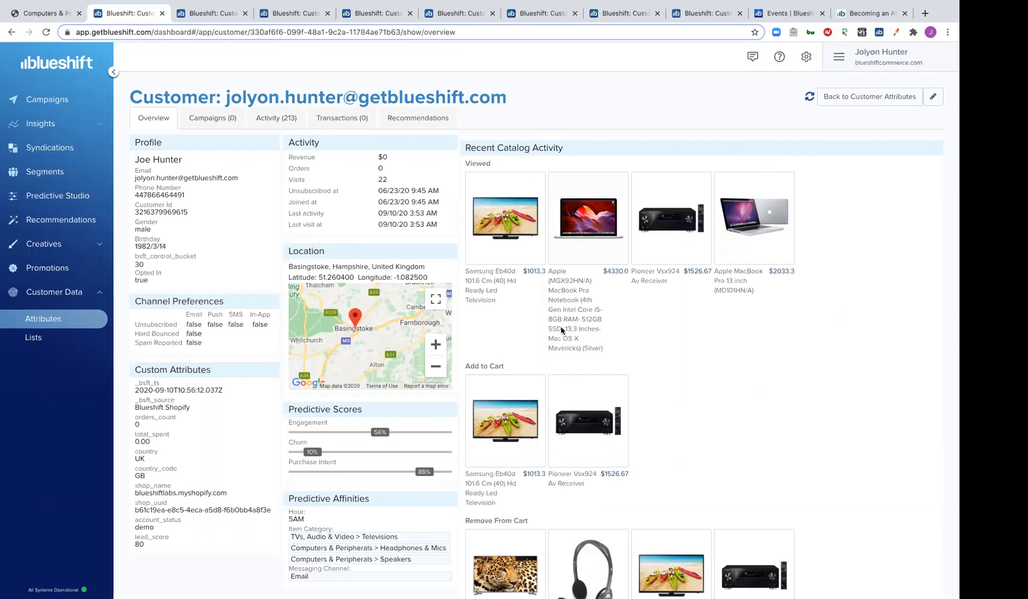
scroll(578, 399, "down", 1)
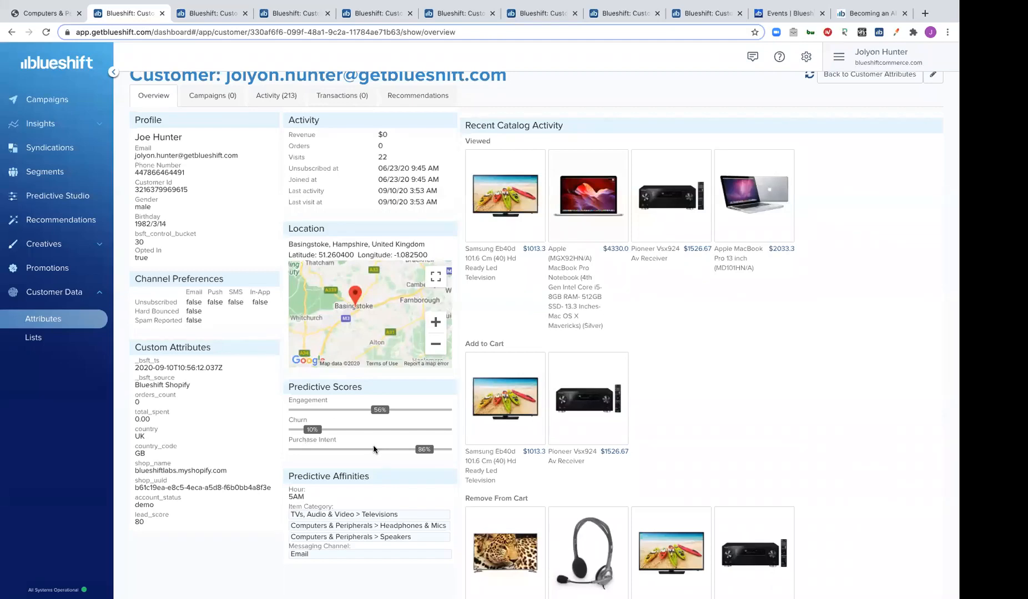
scroll(373, 450, "down", 1)
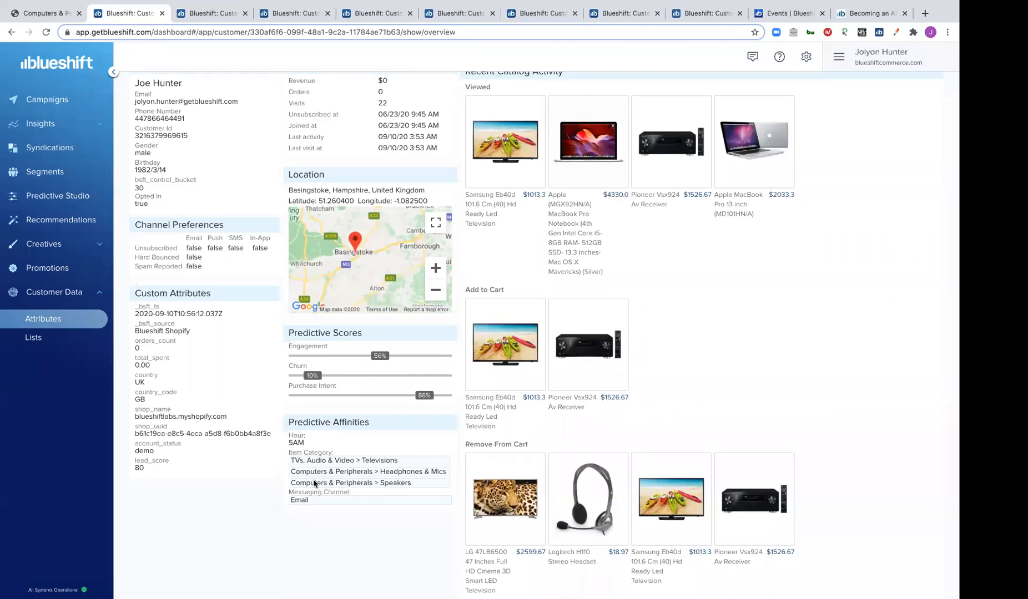
scroll(313, 484, "up", 3)
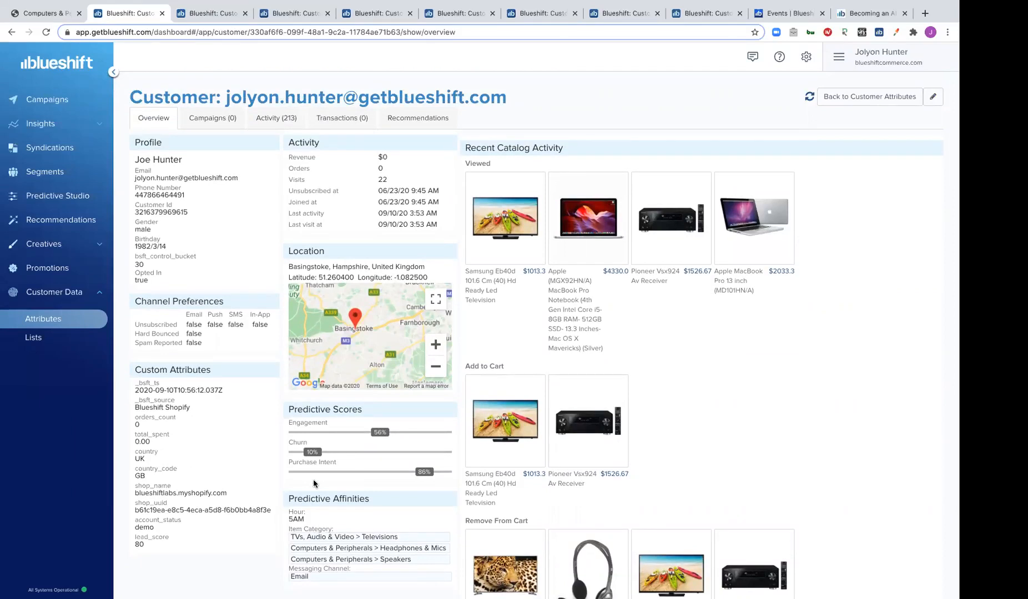
Bring up _Example-Segment and look through the available recent activity events and lifetime activity attributes
left_click(213, 15)
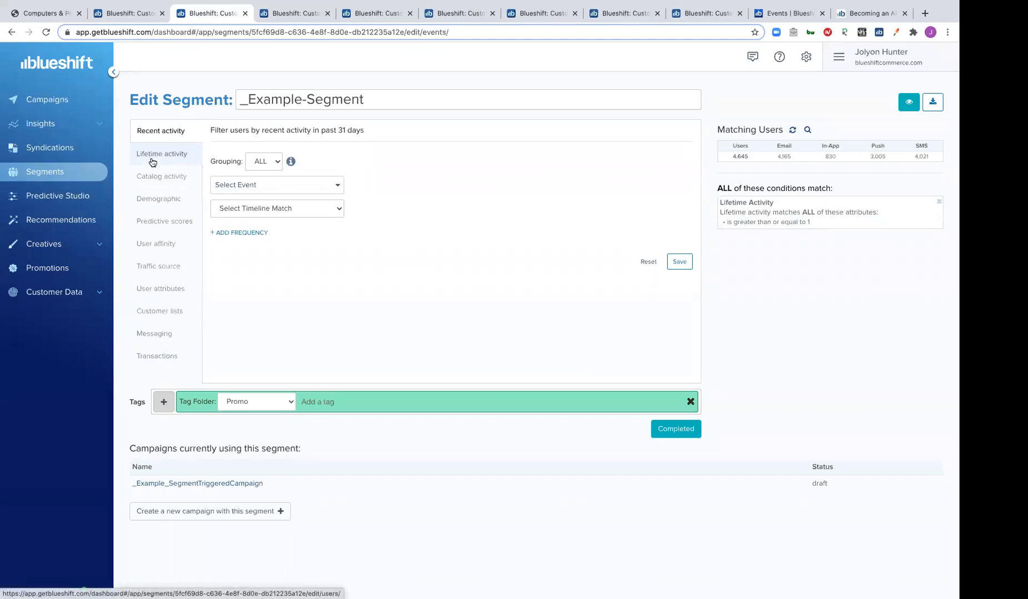
left_click(297, 185)
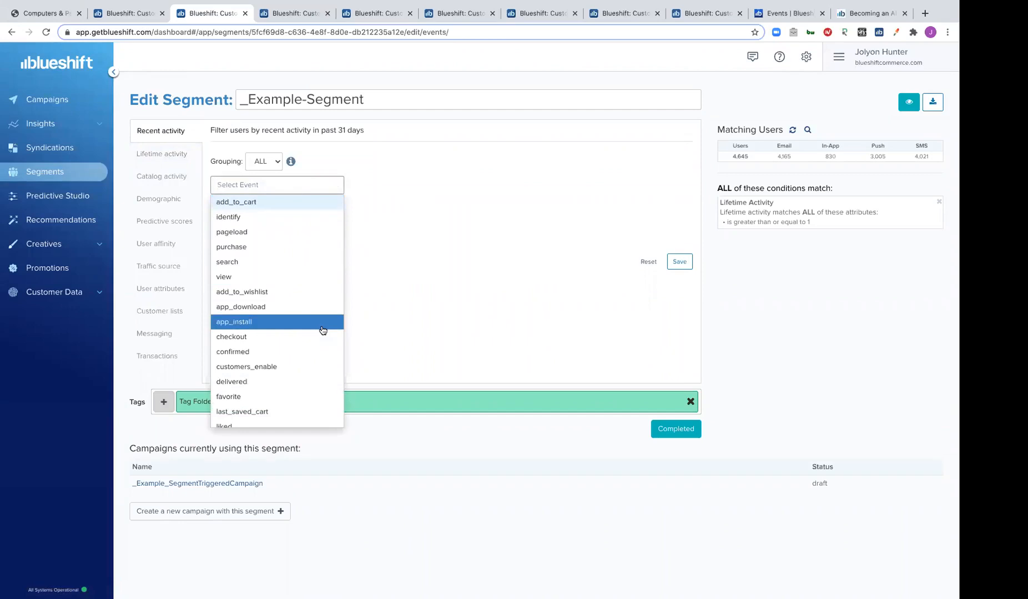
left_click(414, 310)
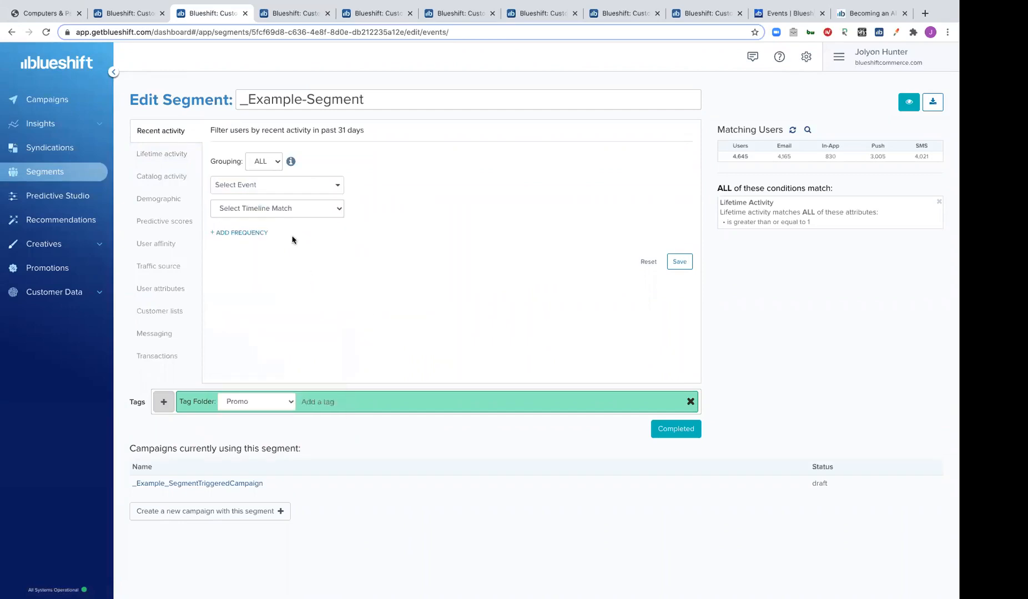
left_click(187, 162)
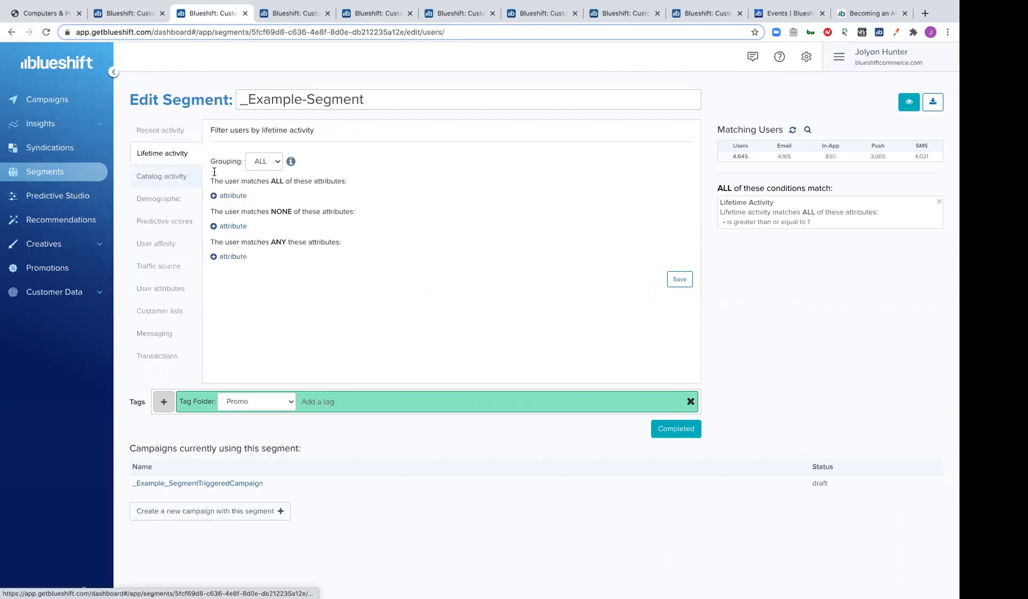
left_click(232, 196)
left_click(253, 198)
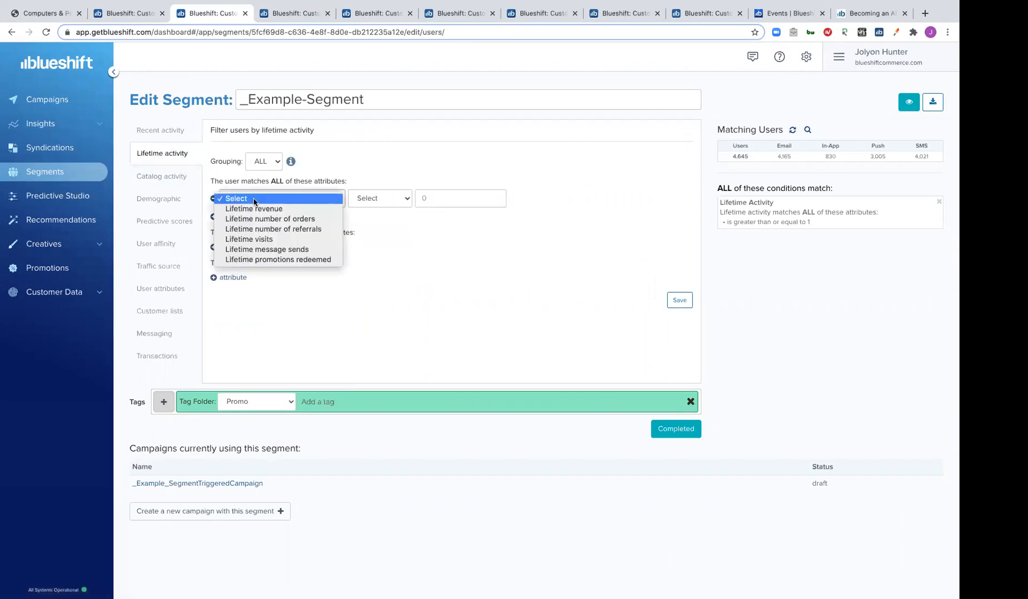
left_click(195, 313)
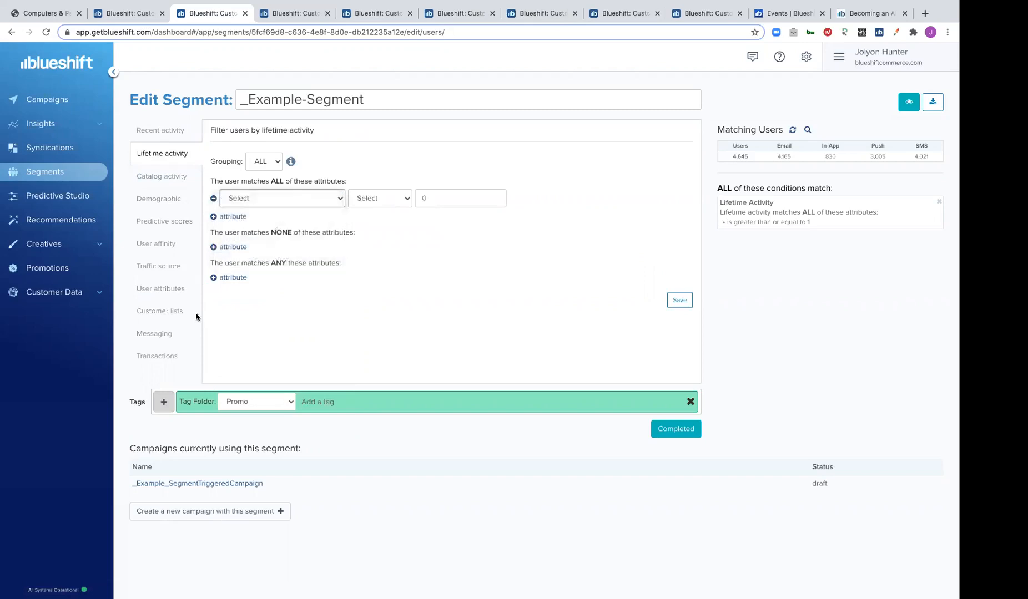
Look through the segment's traffic source attributes and the available user affinity types
left_click(171, 270)
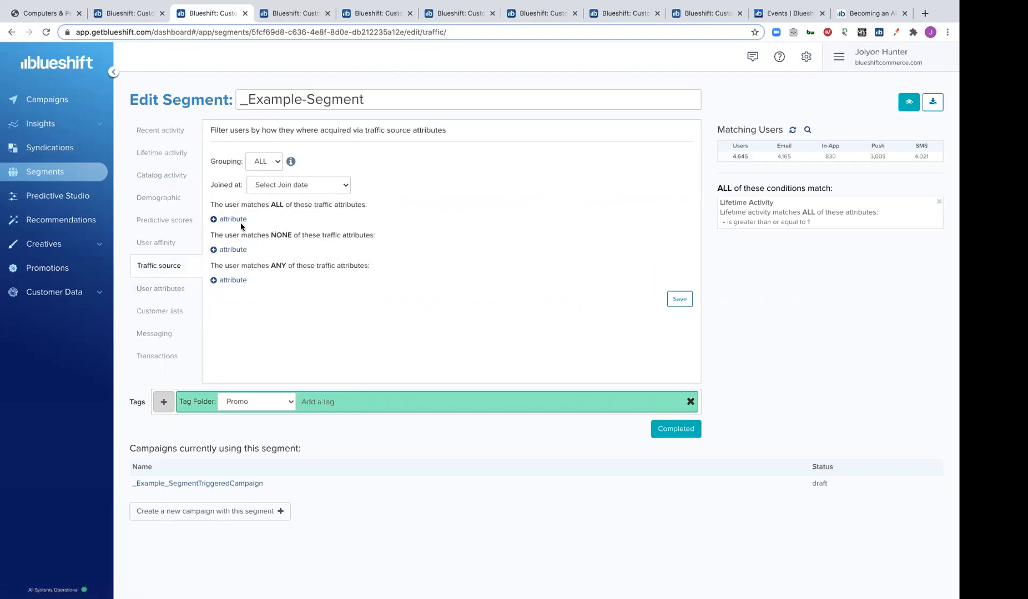
left_click(233, 220)
left_click(244, 223)
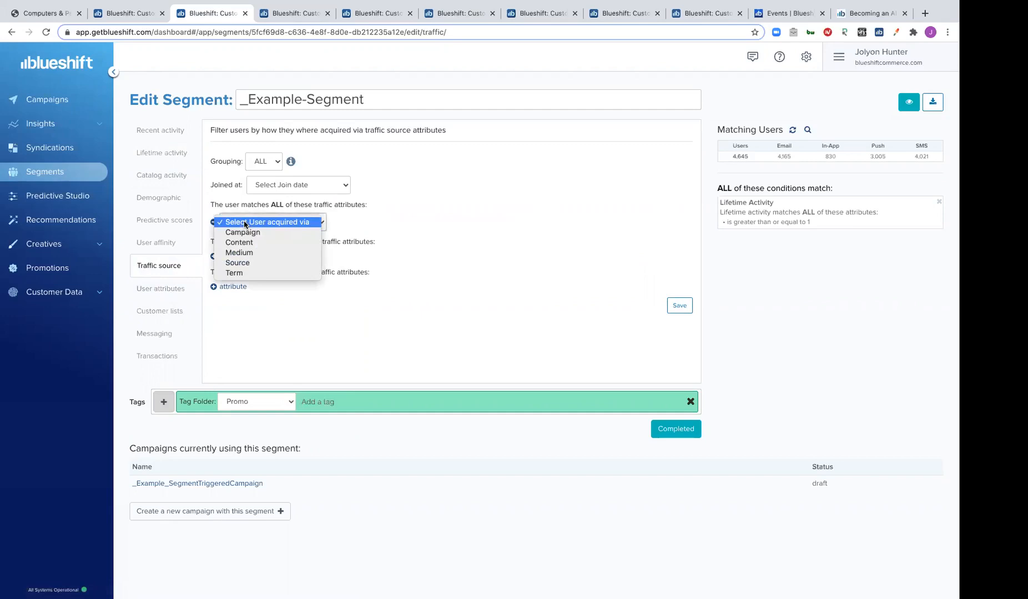
left_click(261, 335)
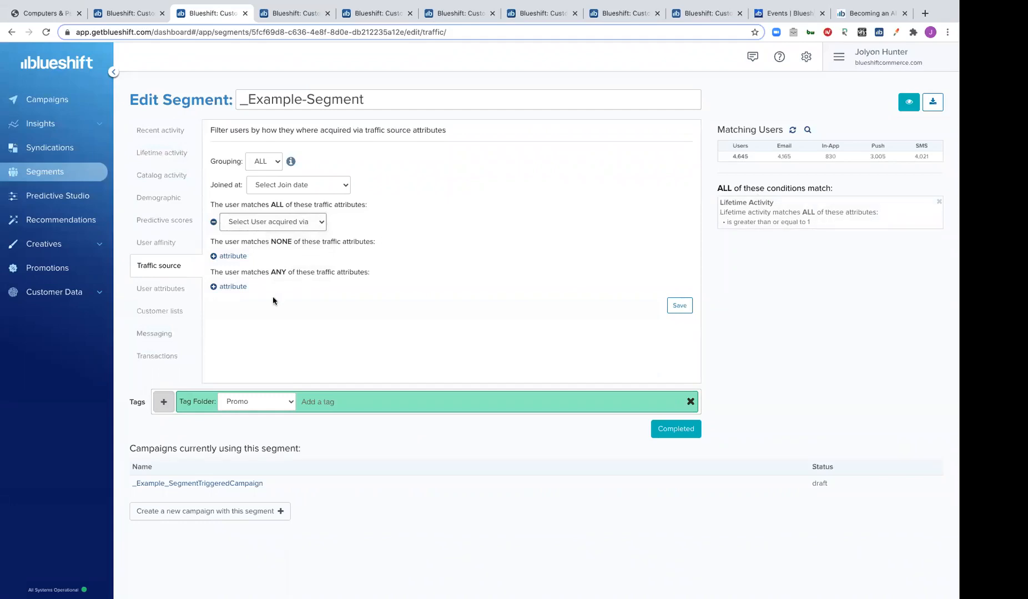
left_click(160, 245)
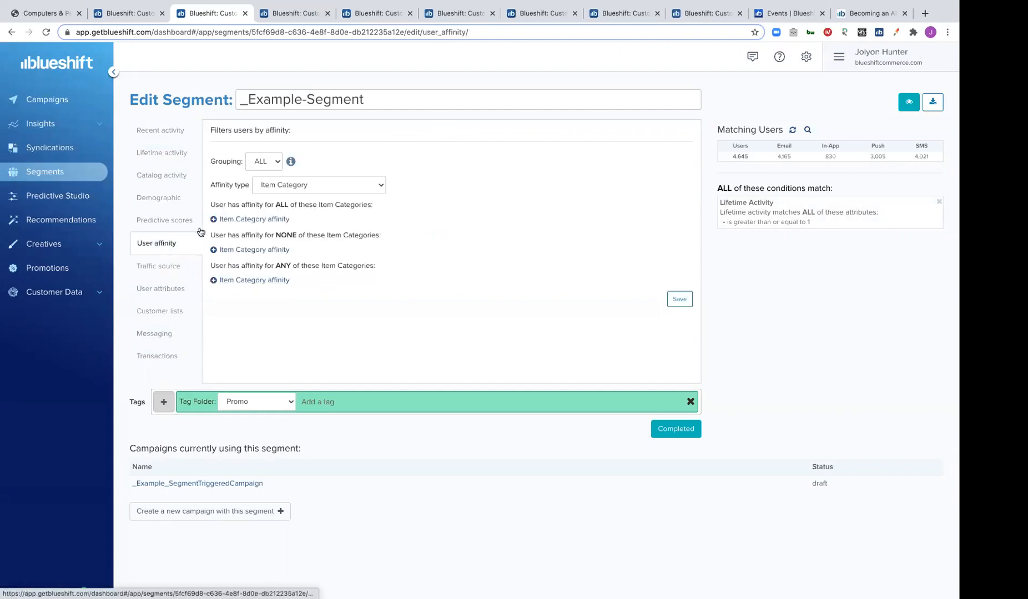
left_click(288, 187)
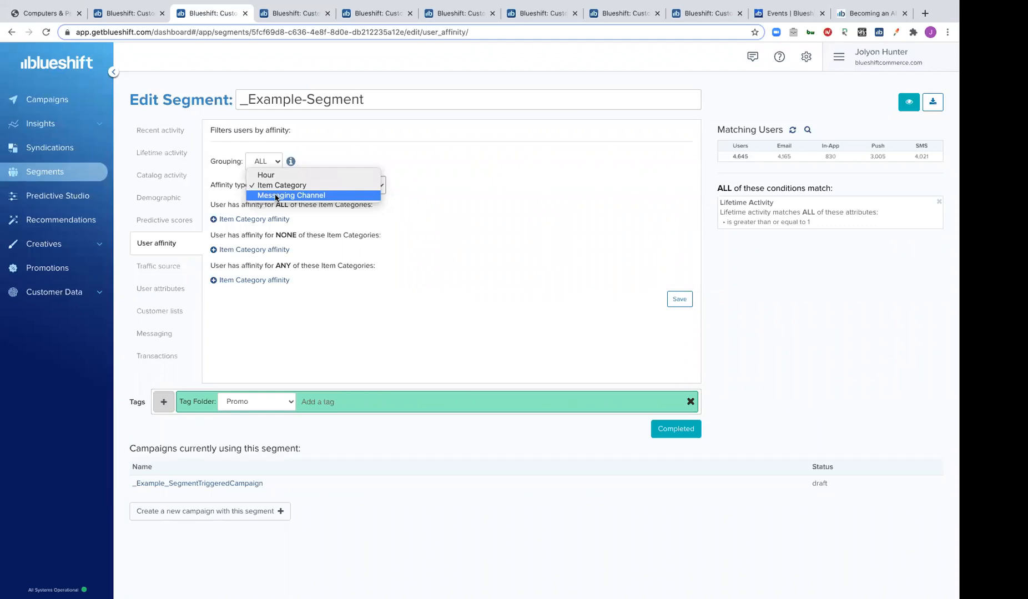
Add and save a predictive score condition to the segment with Purchase Intent from 80% to 100%
left_click(162, 227)
left_click(162, 226)
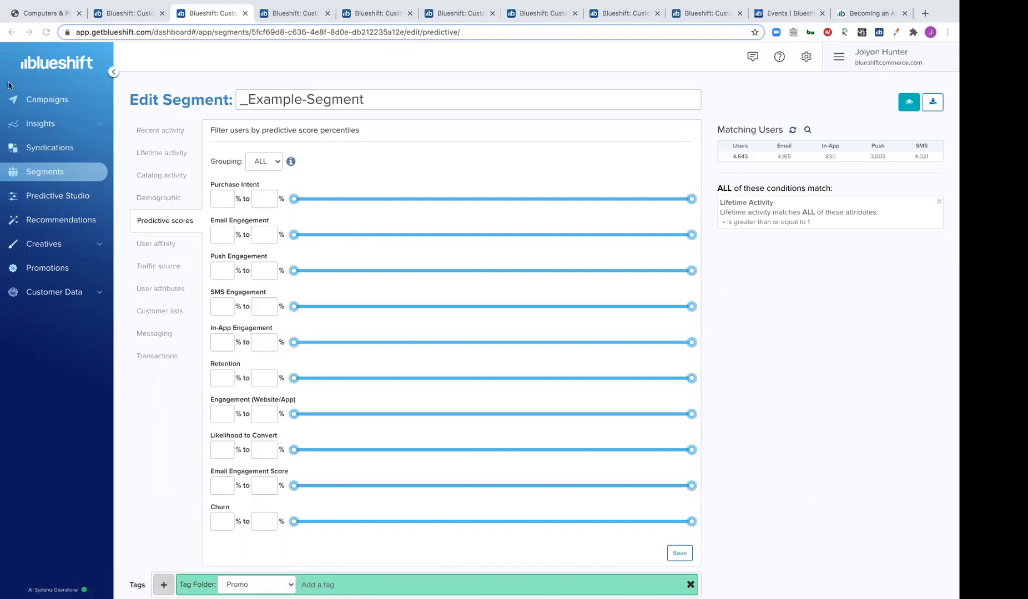
left_click(221, 198)
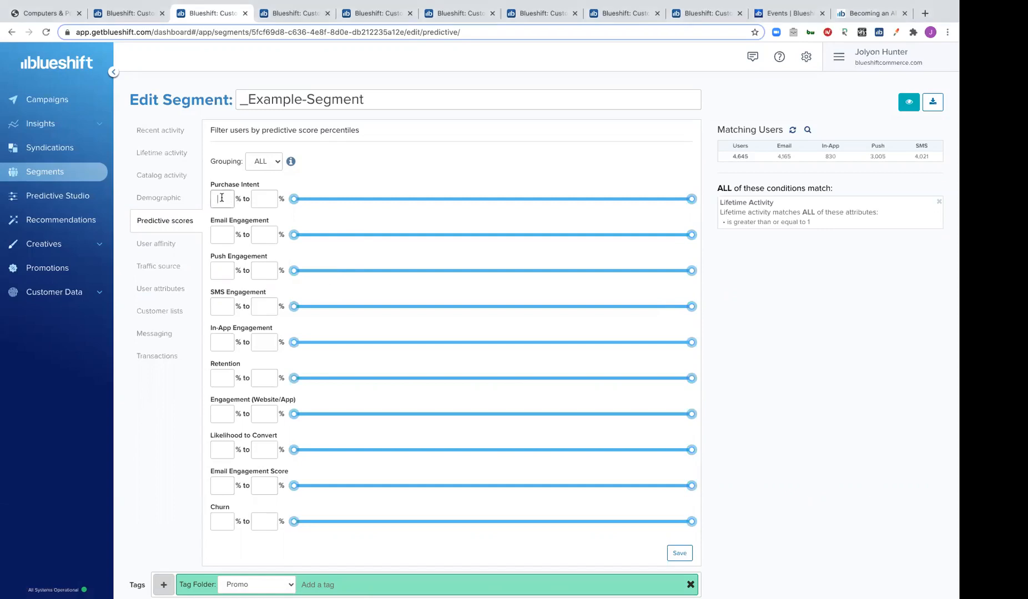
type("80")
key("Tab")
type("100")
scroll(691, 486, "down", 1)
left_click(680, 490)
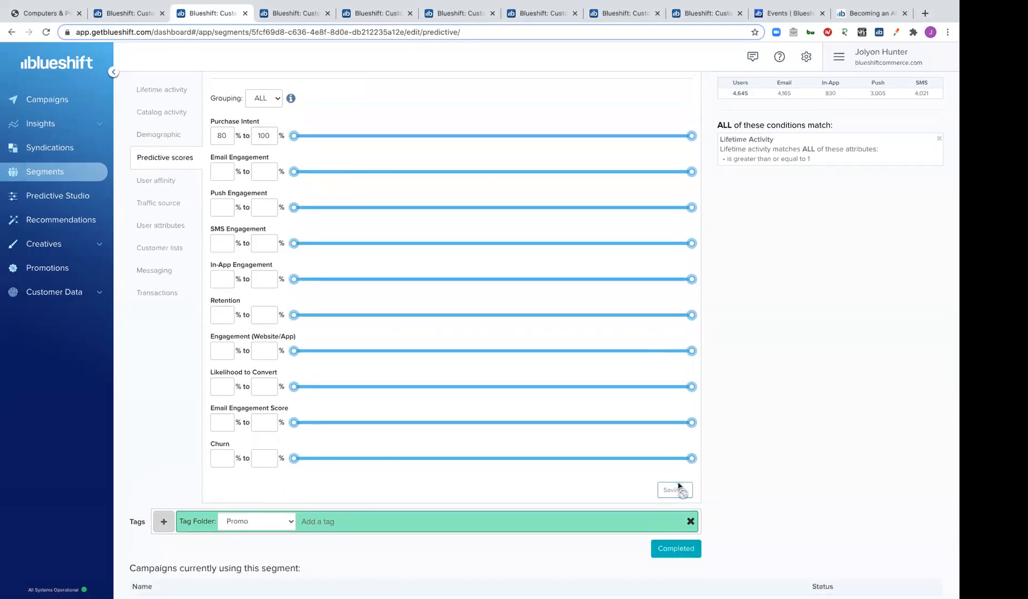
Refresh the segment's matching user counts
scroll(800, 166, "up", 2)
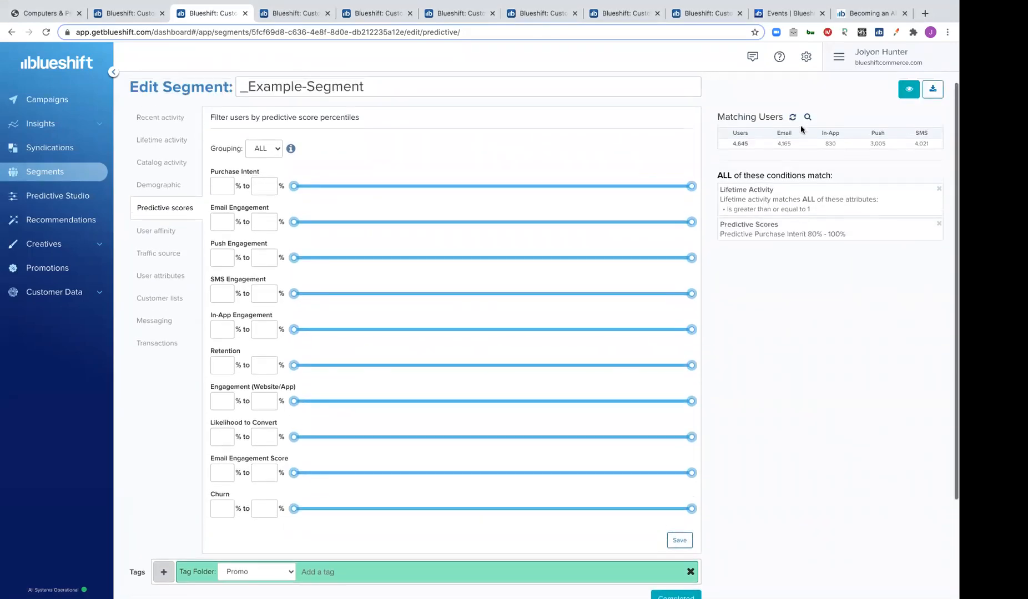
left_click(793, 118)
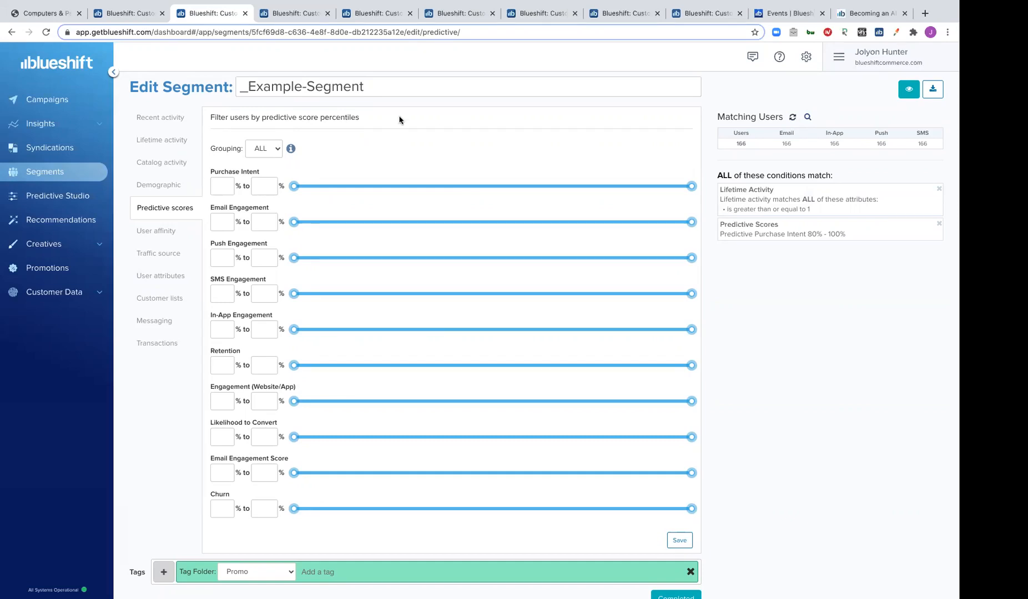
scroll(399, 120, "up", 1)
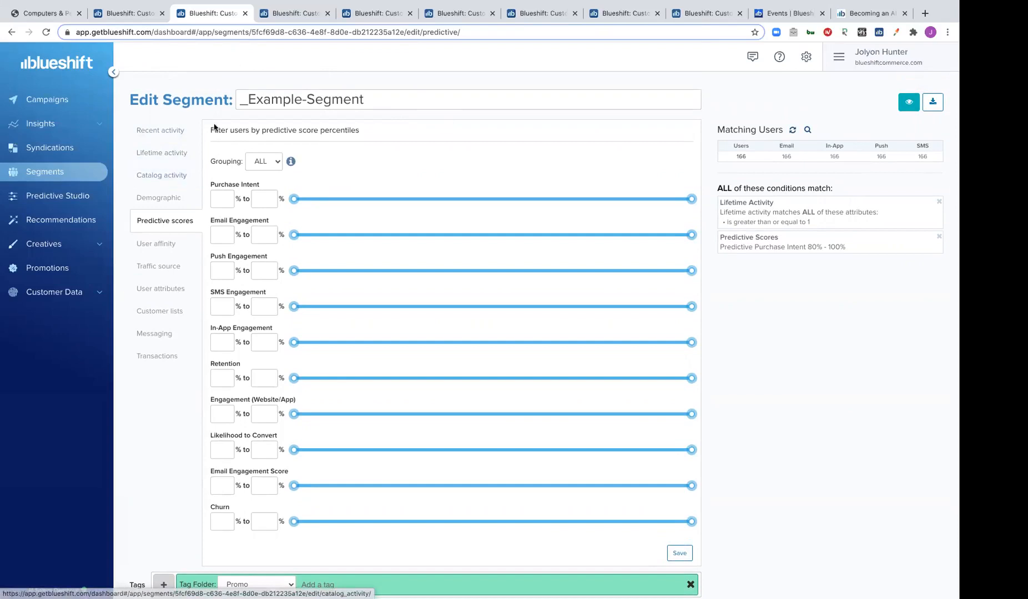
Review the Purchase Intent model summary and widen the selected probability score range on its chart to 69–100
left_click(292, 13)
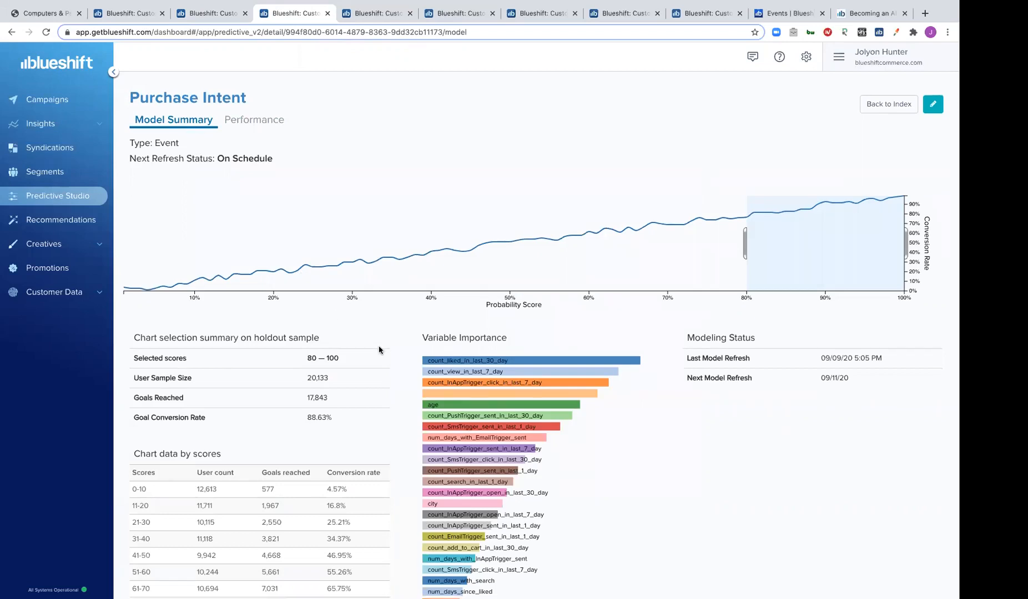
scroll(378, 346, "down", 1)
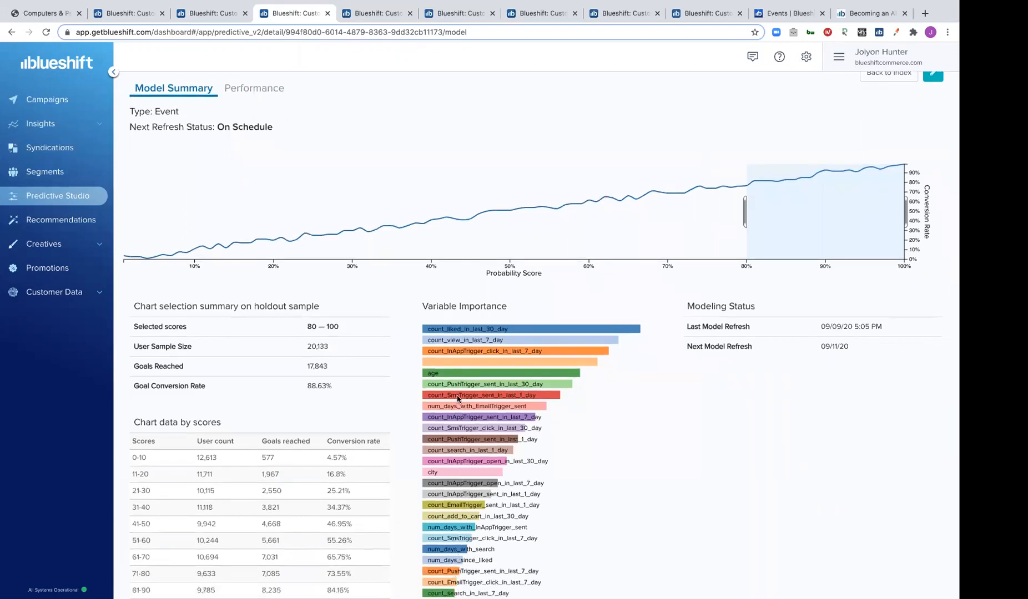
scroll(458, 398, "down", 1)
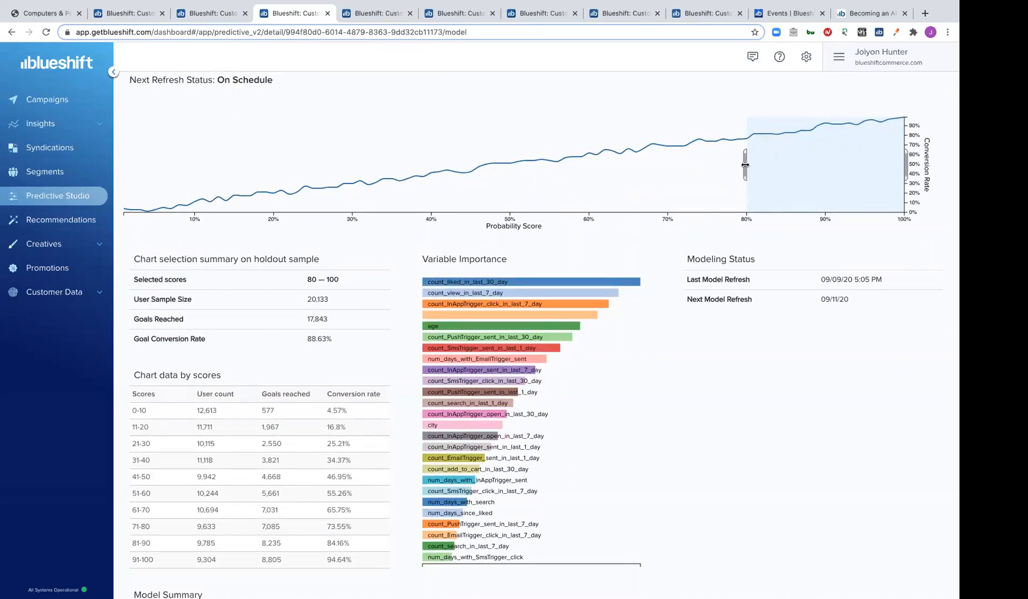
left_click_drag(745, 165, 666, 168)
left_click_drag(666, 169, 665, 168)
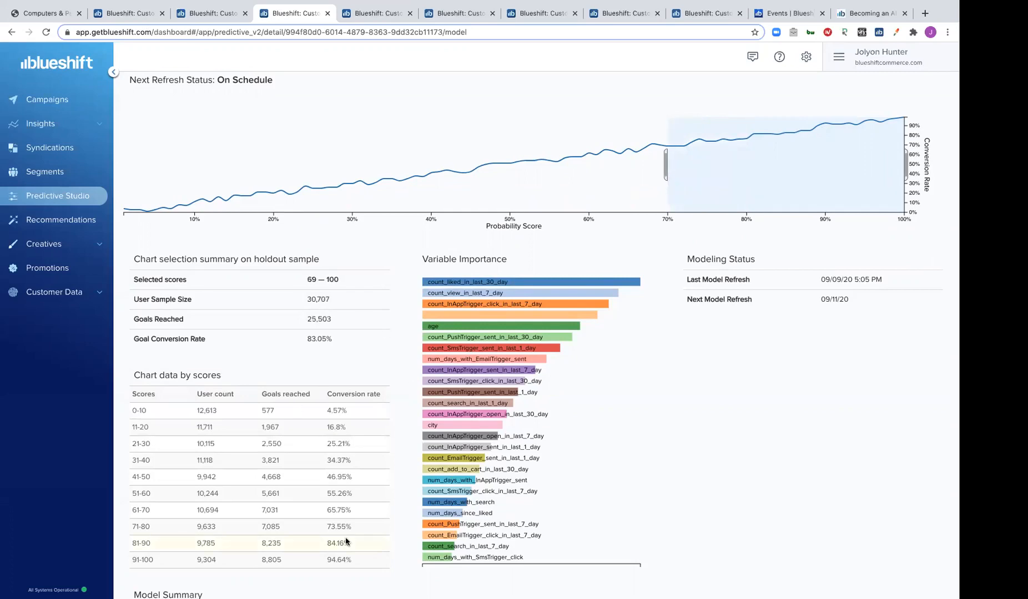
scroll(346, 541, "up", 2)
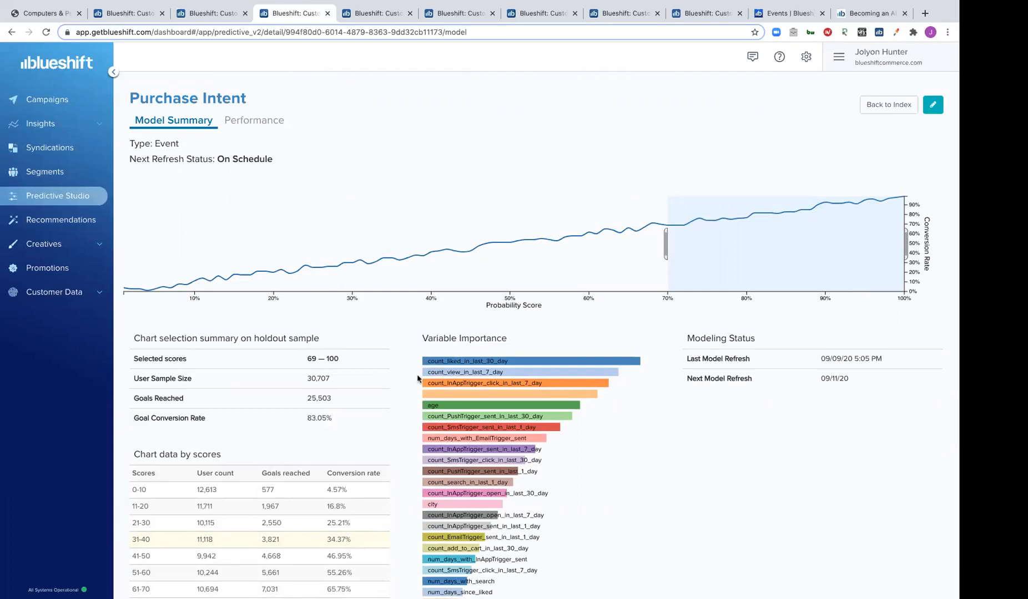
Examine the cart abandon campaign's Email Affinity, Push Affinity and Web Push triggers with their conditions and creatives
left_click(378, 17)
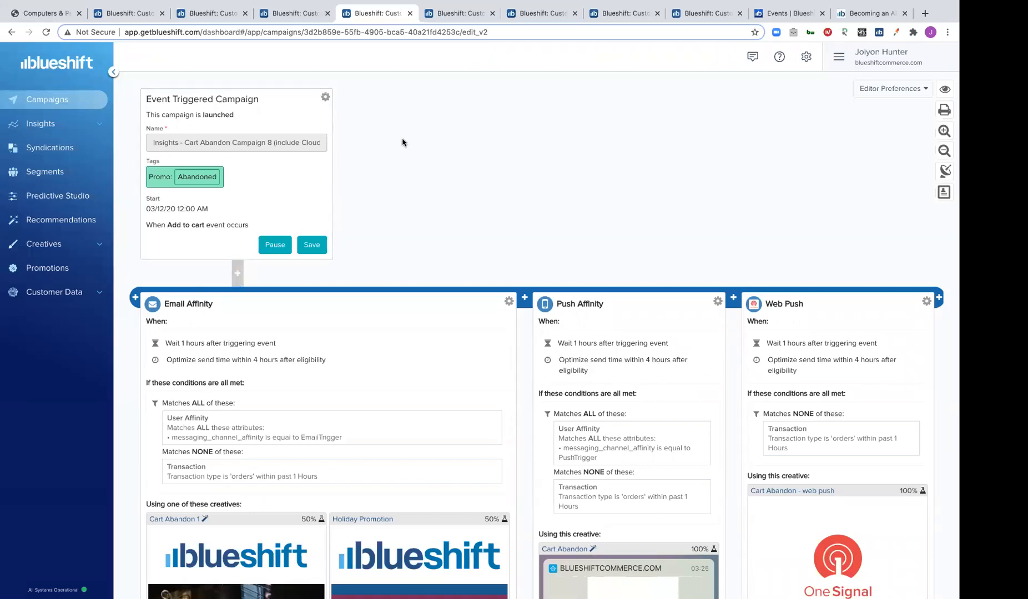
scroll(401, 171, "down", 5)
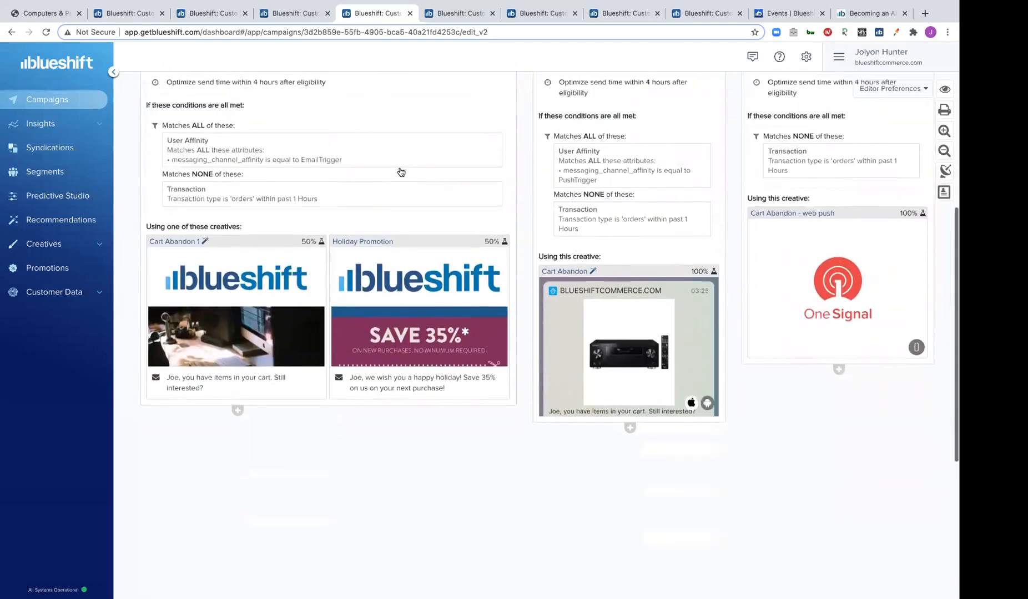
scroll(400, 171, "up", 3)
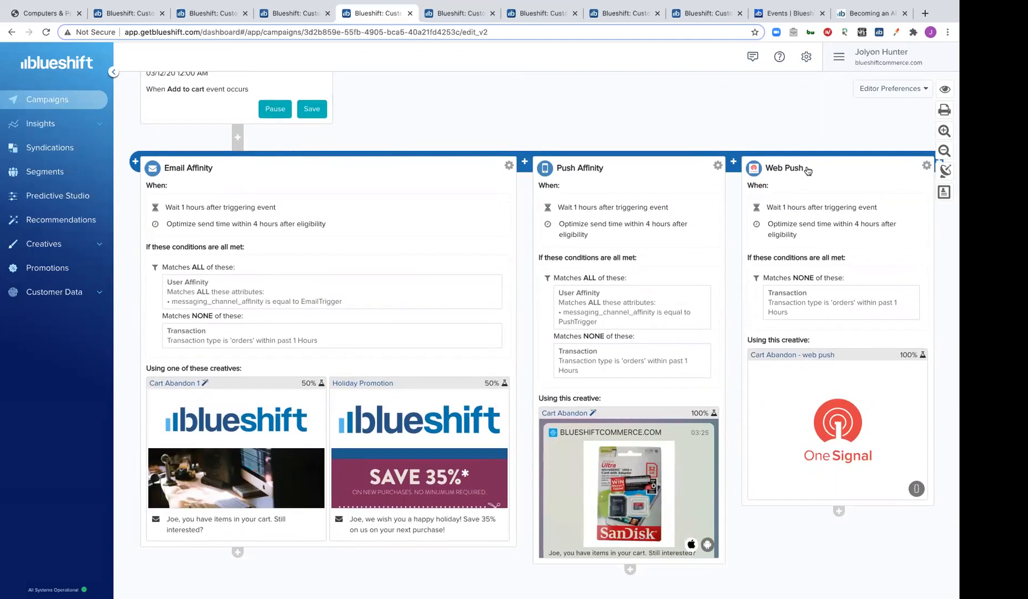
left_click(135, 162)
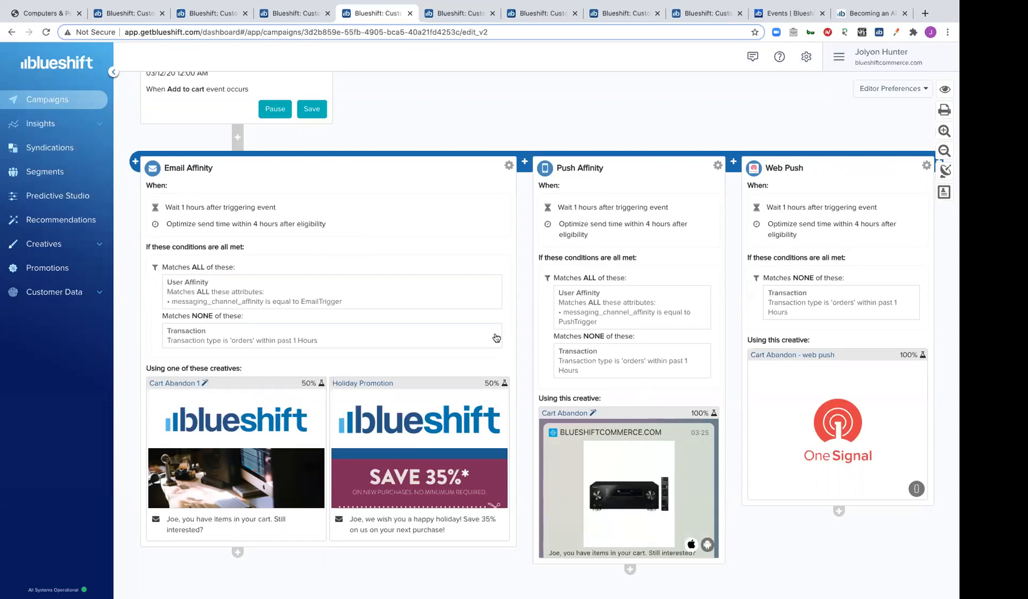
Open the Email Affinity trigger for editing and view the condition types available for its match-ALL filter
left_click(420, 317)
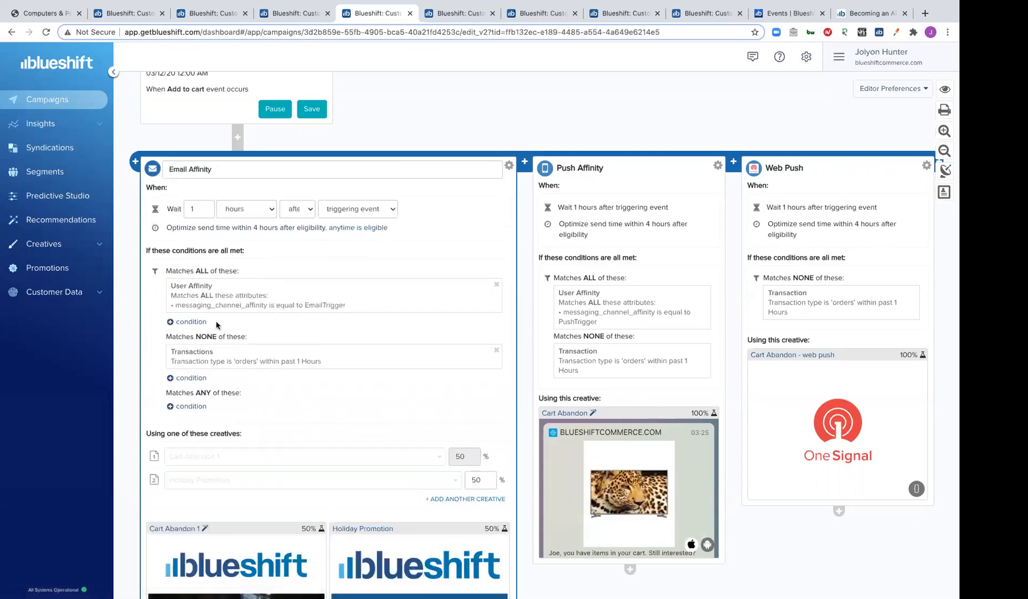
left_click(190, 323)
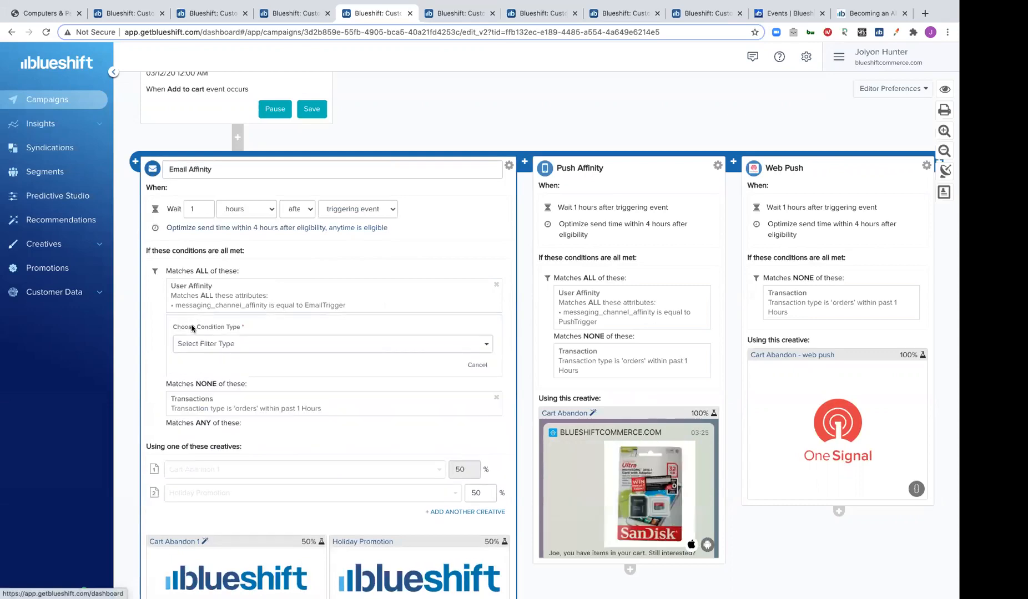
left_click(201, 345)
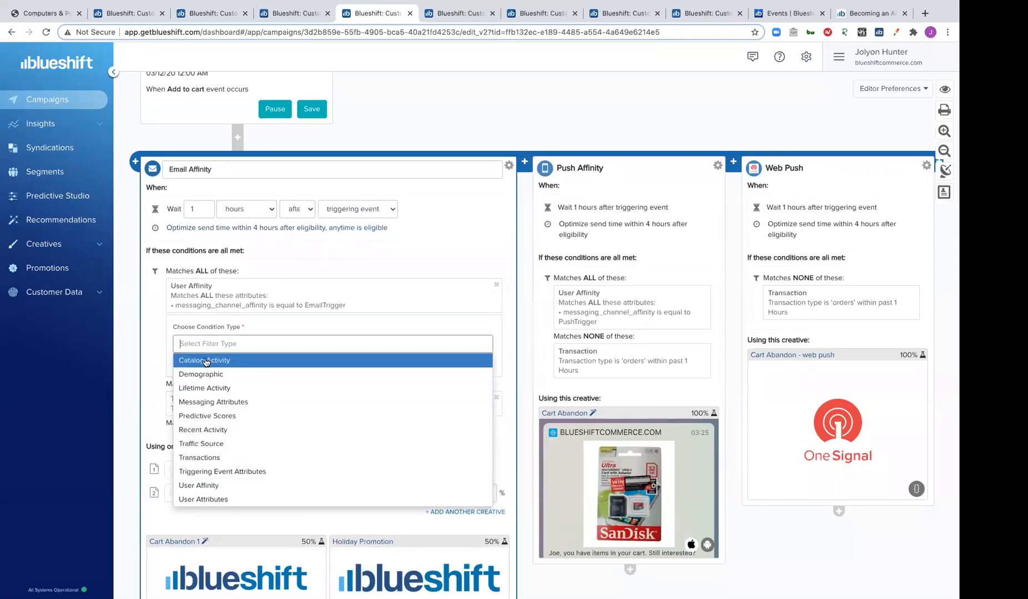
left_click(149, 382)
Examine the Email Affinity trigger's Cart Abandon 1 creative preview down to its recommended products
scroll(148, 382, "down", 3)
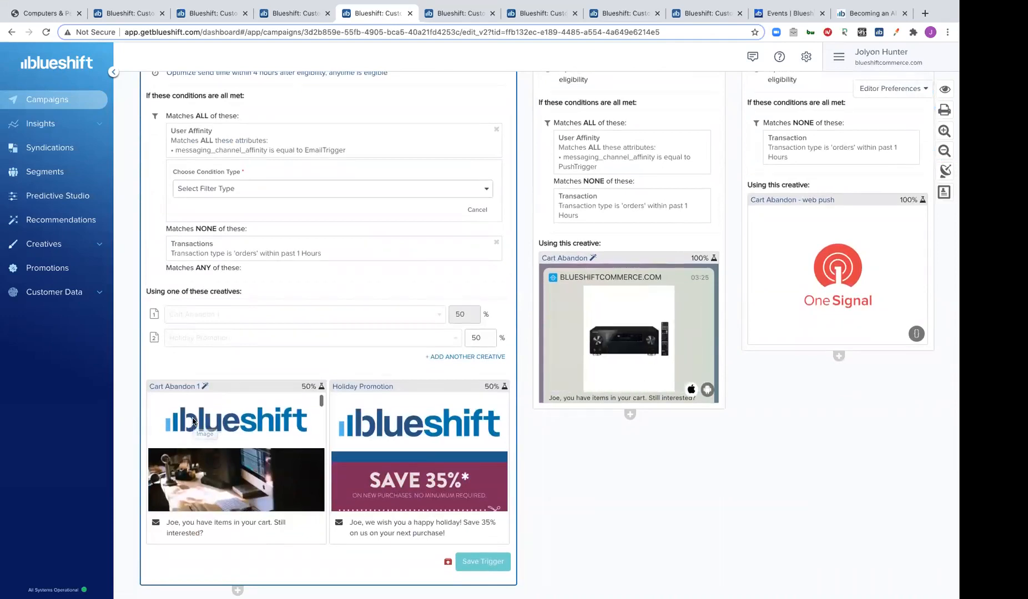
scroll(193, 421, "down", 1)
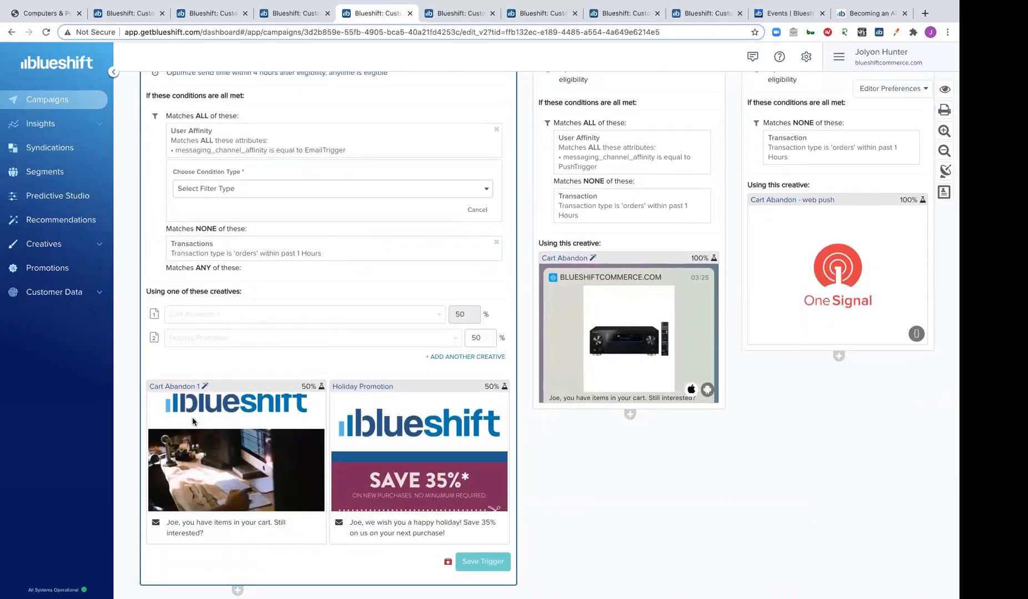
scroll(193, 422, "down", 5)
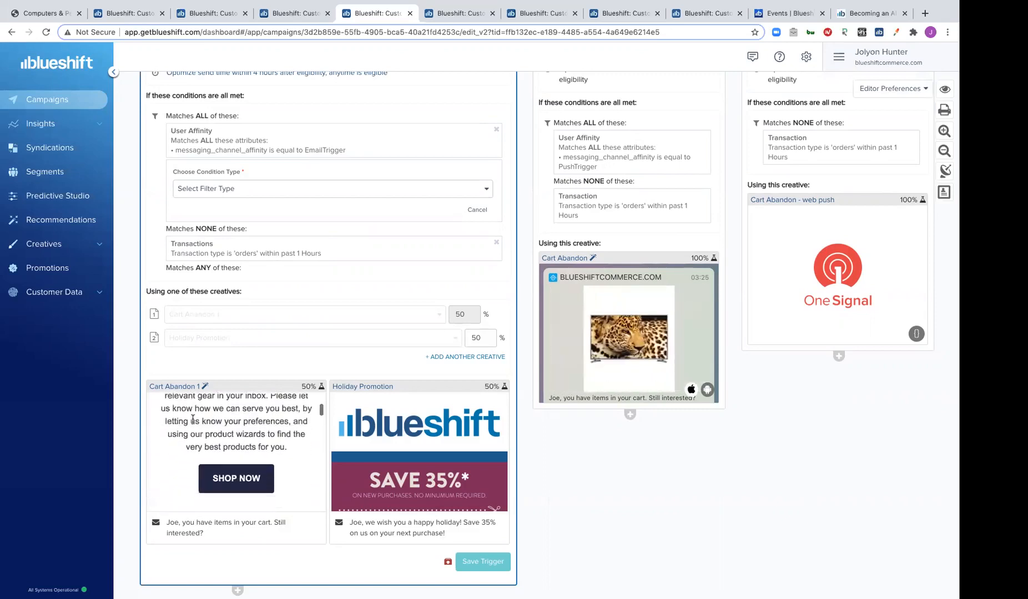
scroll(193, 421, "down", 5)
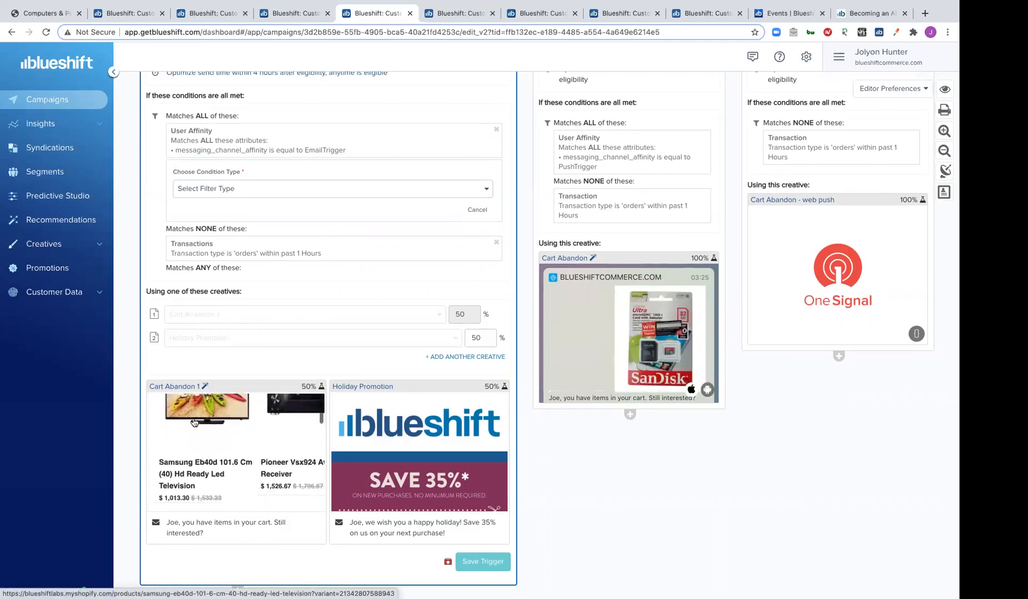
scroll(193, 422, "down", 2)
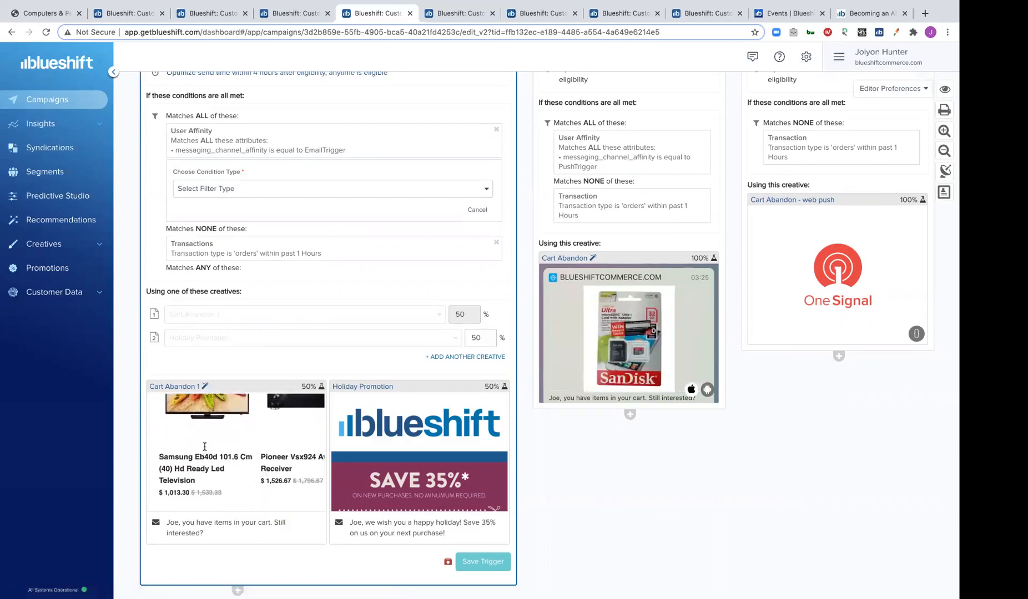
Switch to the email template's recommendation settings and preview the Abandon Cart recommendations for another customer's e-mail address
left_click(457, 13)
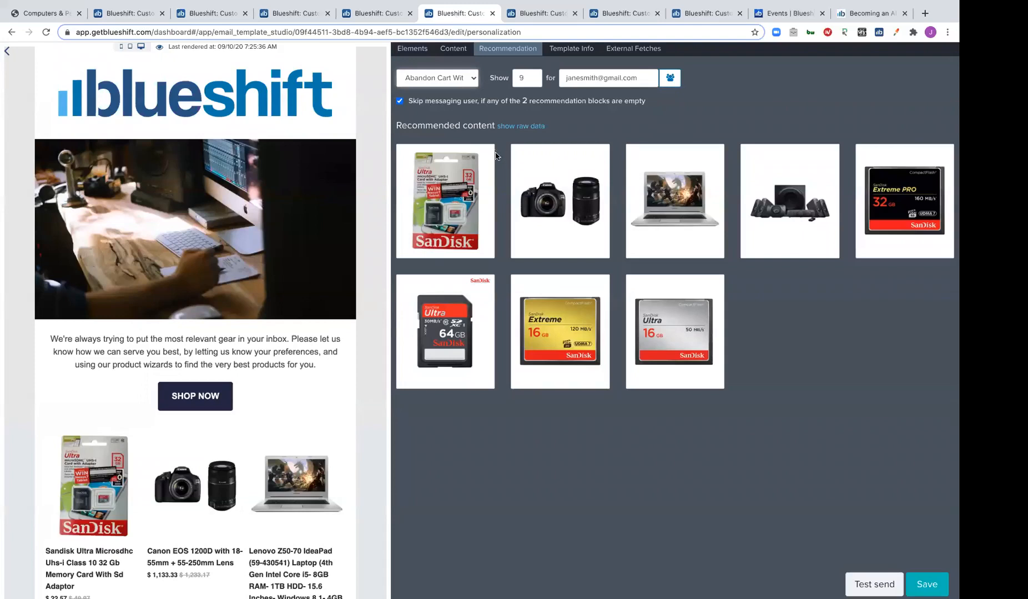
triple_click(584, 76)
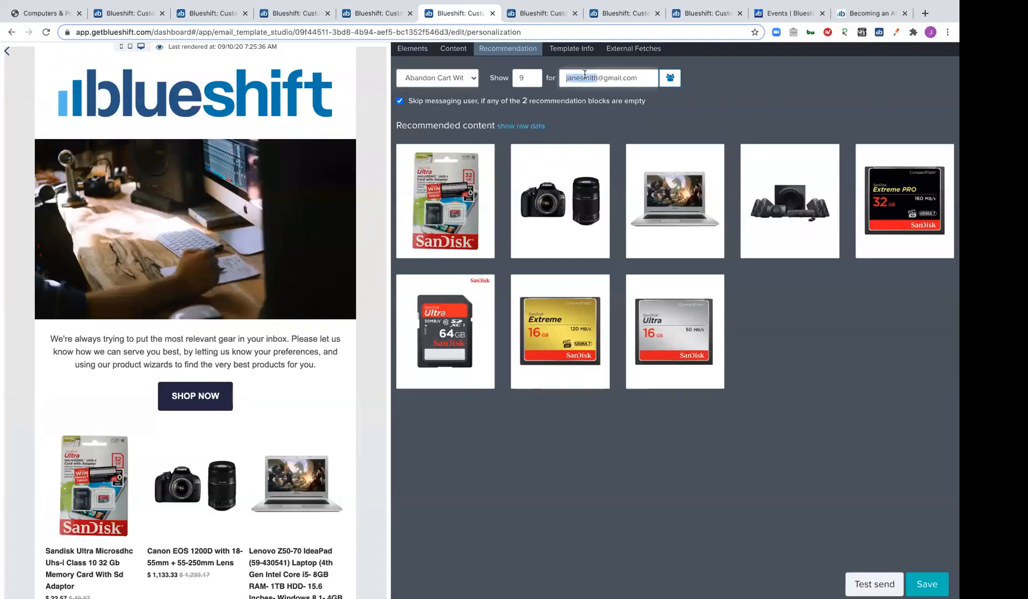
type("jolyon")
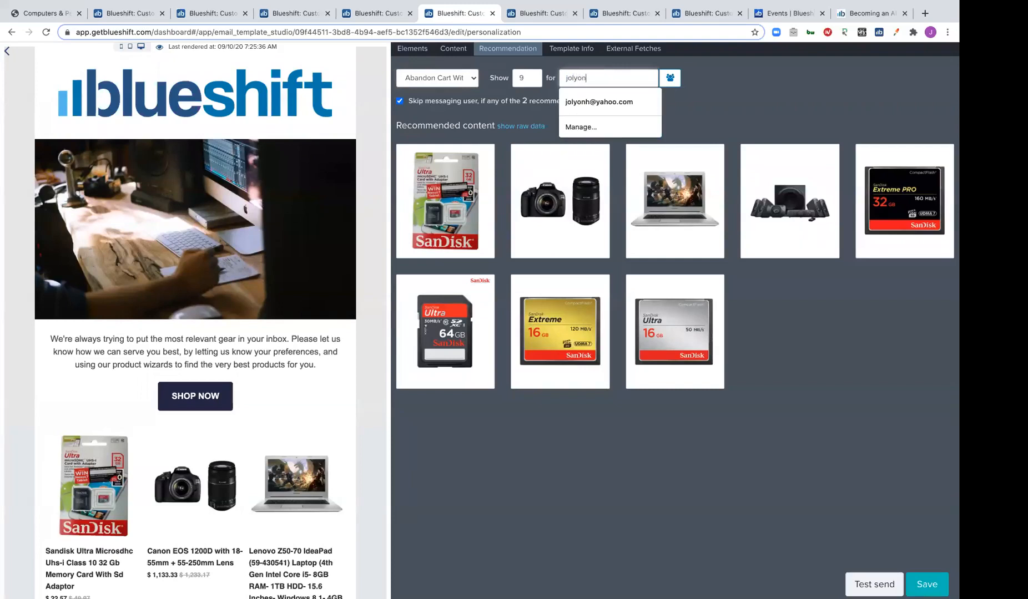
type(".hun")
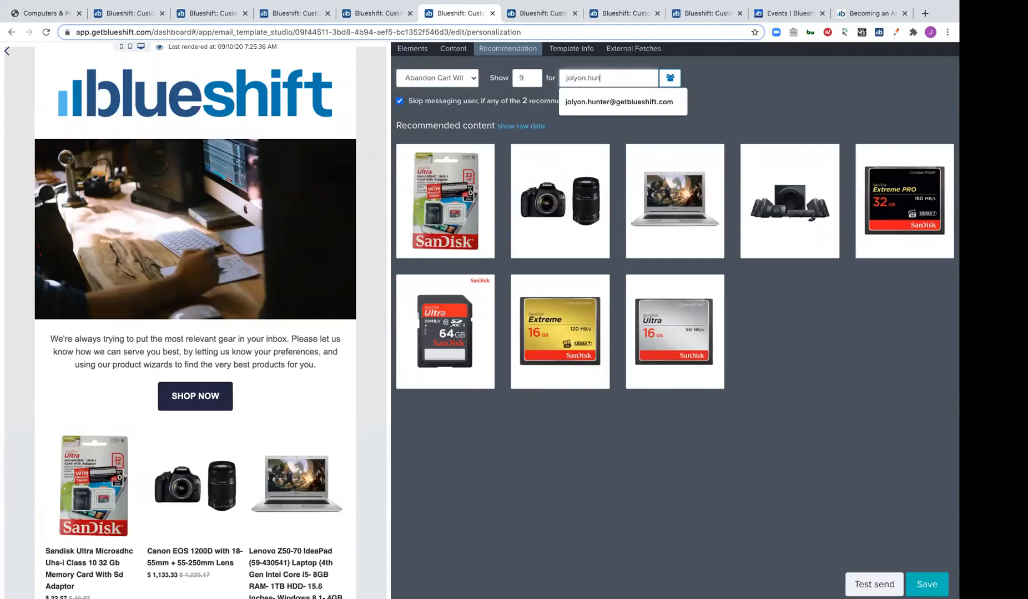
left_click(635, 101)
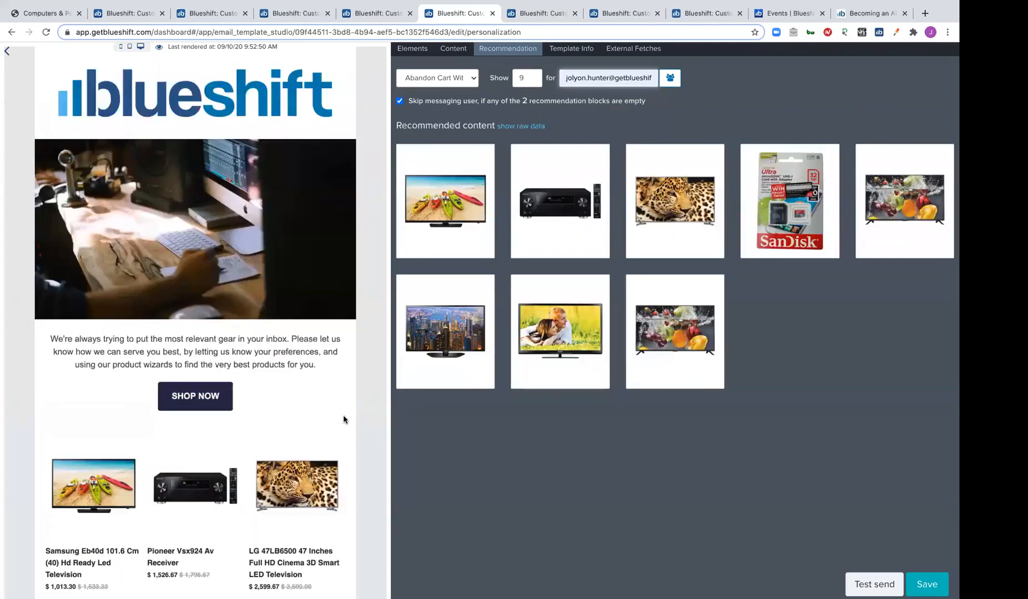
Examine the recommended products in the email preview and view the recommendation schemes available for the template
scroll(343, 420, "down", 3)
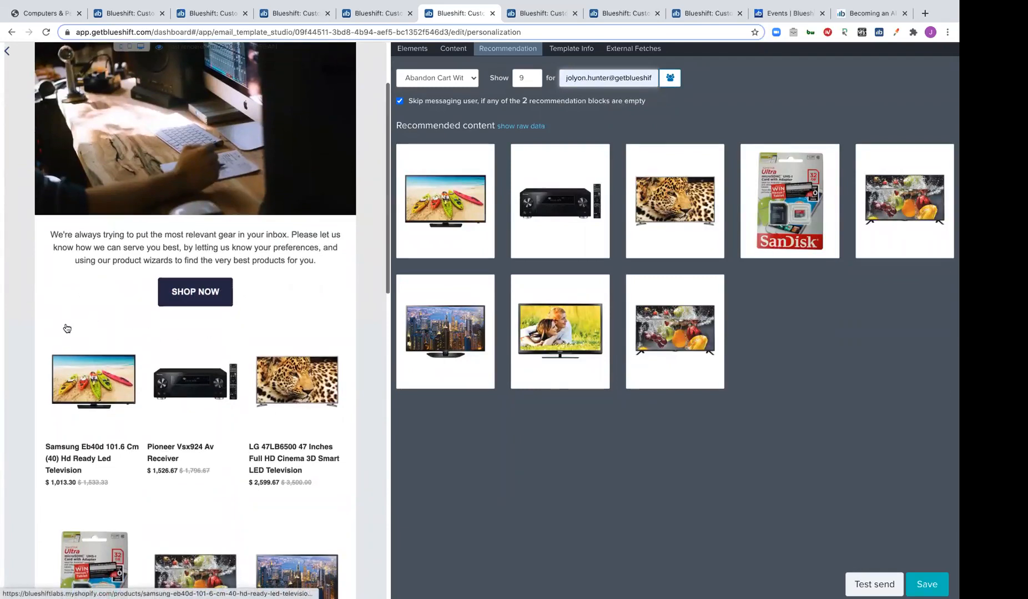
scroll(66, 333, "down", 3)
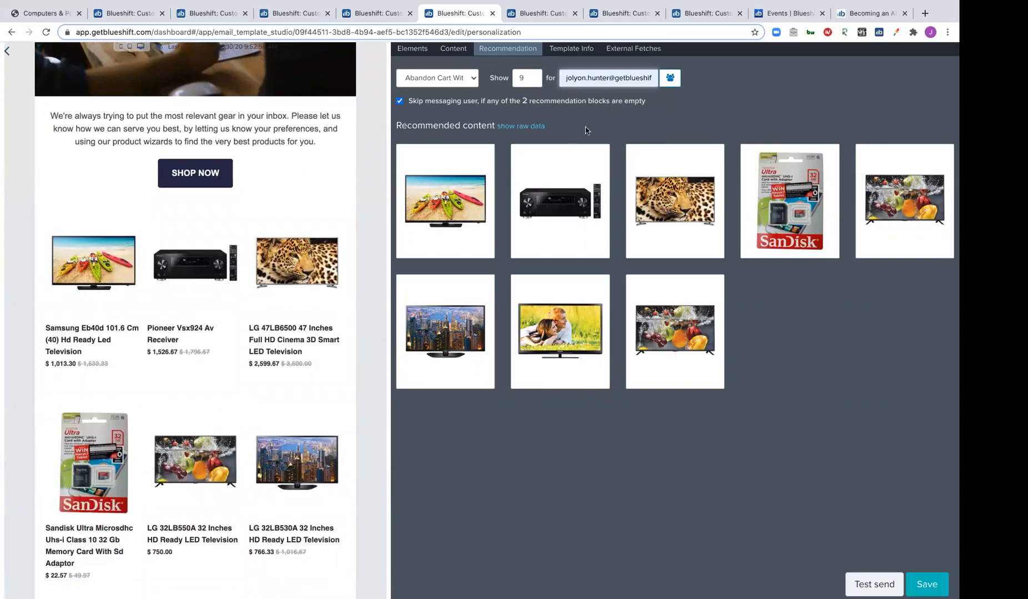
left_click(475, 78)
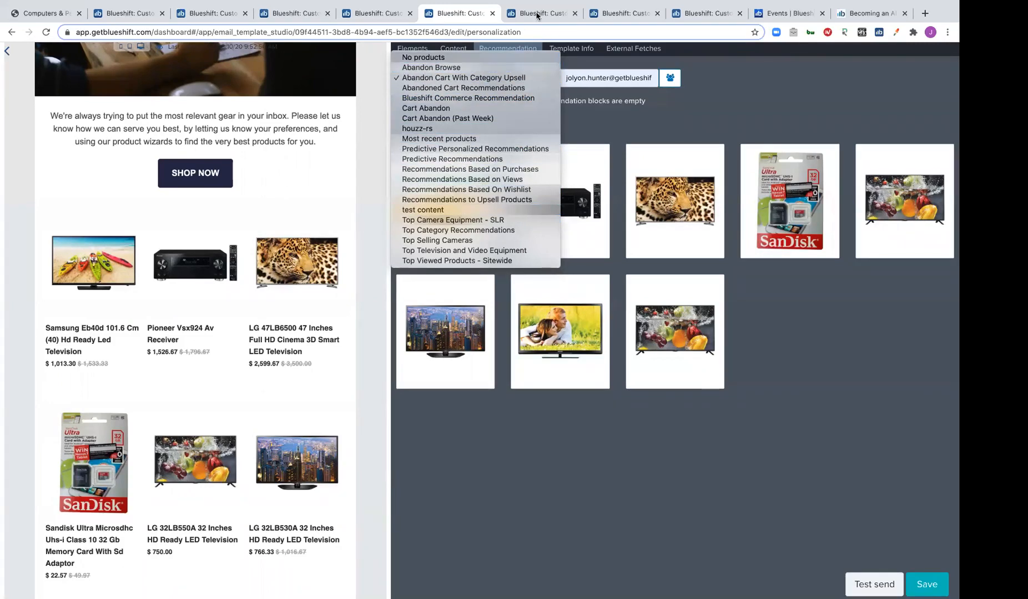
key("Escape")
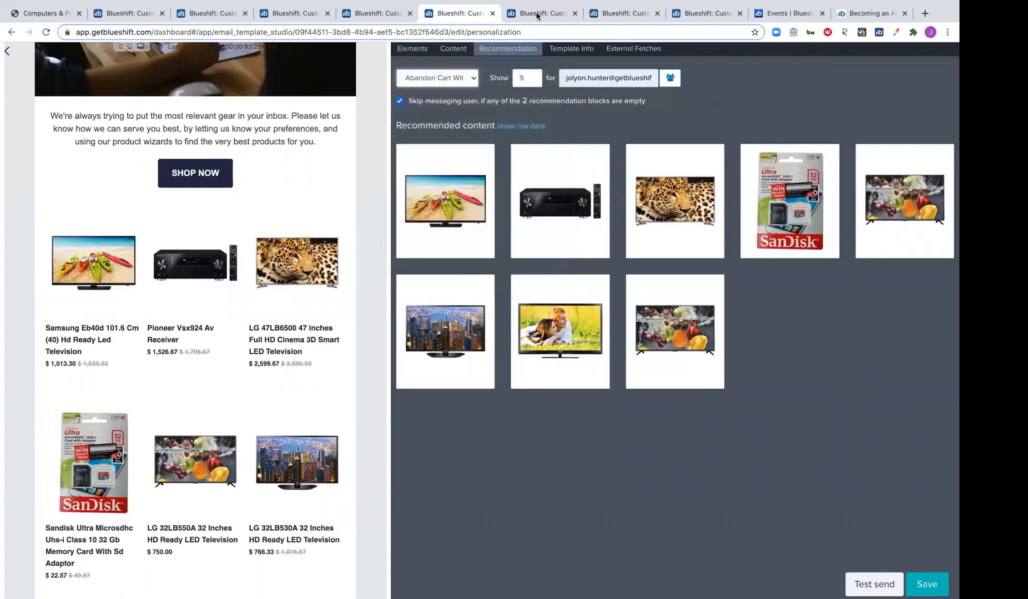
Bring up the Abandon Cart With Category Upsell recommendation and view its site-wide backfill options for the Events block
left_click(537, 16)
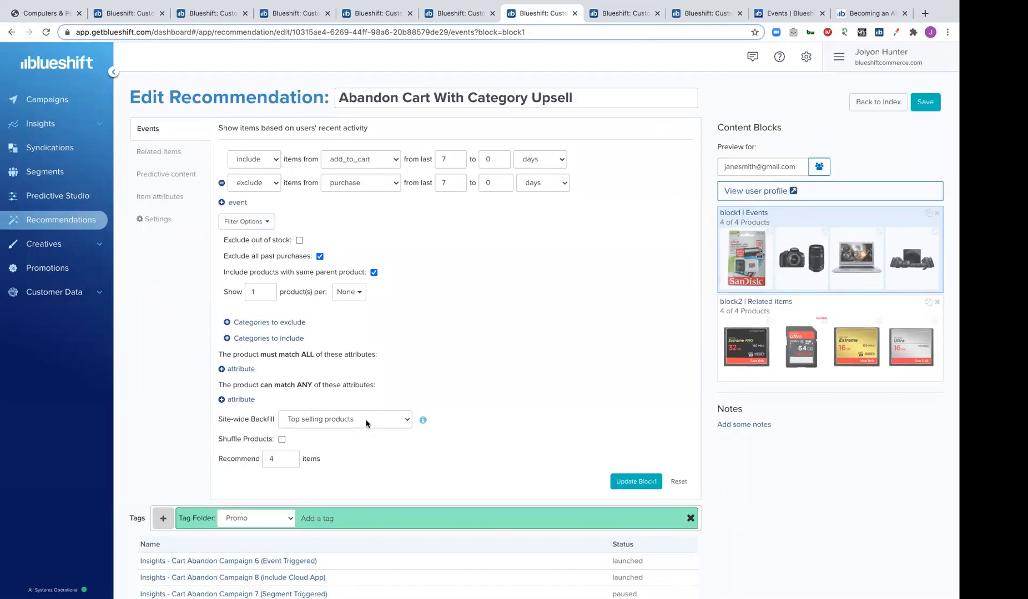
left_click(342, 419)
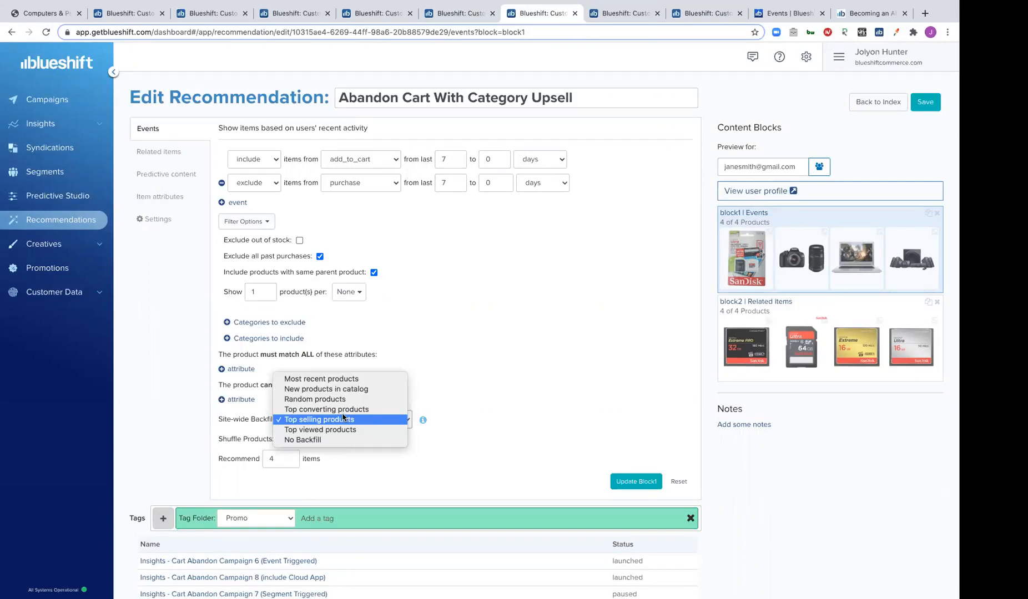
left_click(479, 394)
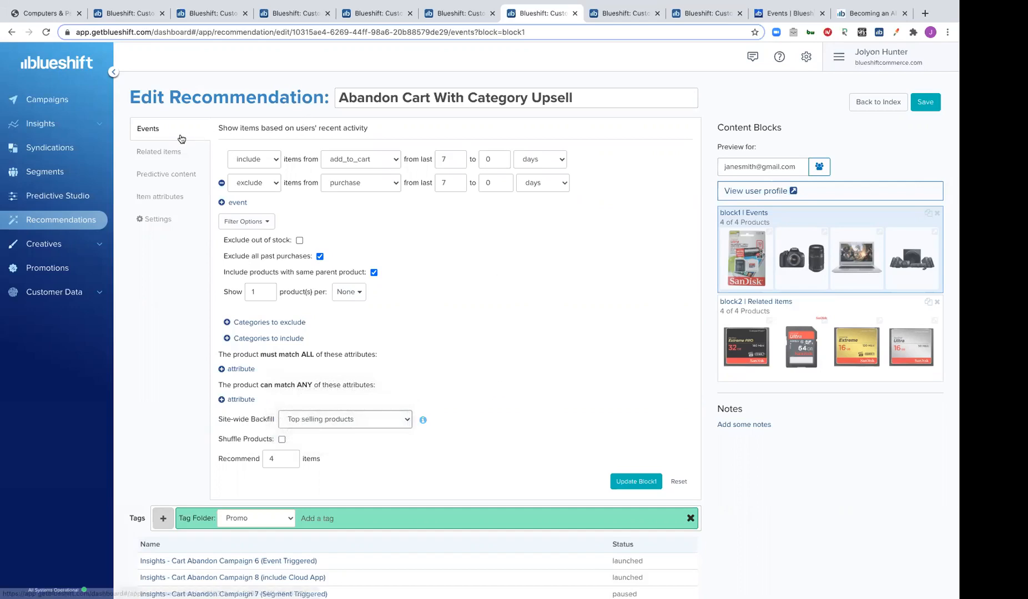
Review the recommendation's predictive content settings, including the affinity choices for picking items and the product ranking choices
left_click(156, 175)
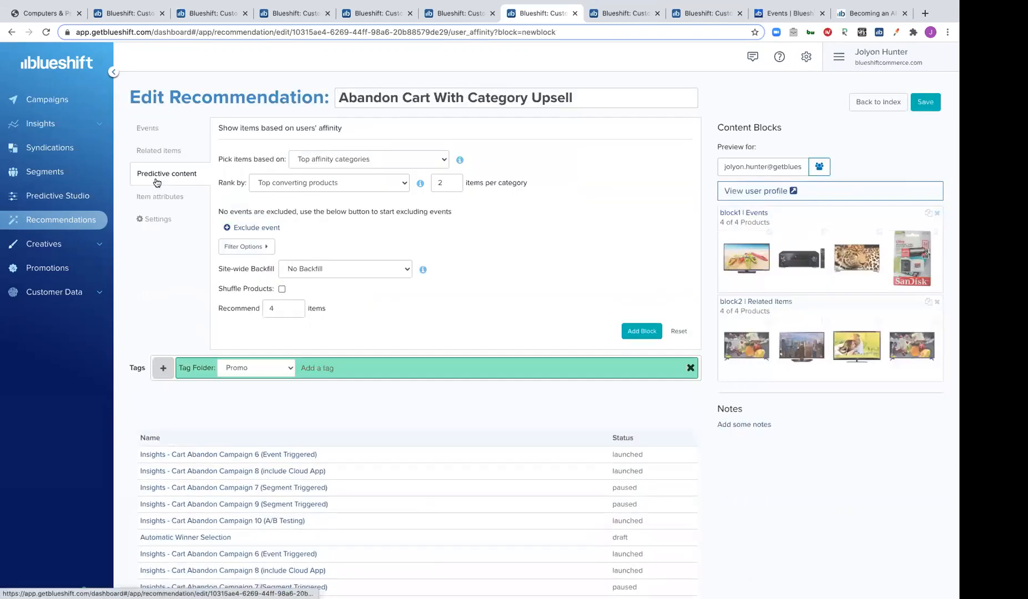
left_click(319, 159)
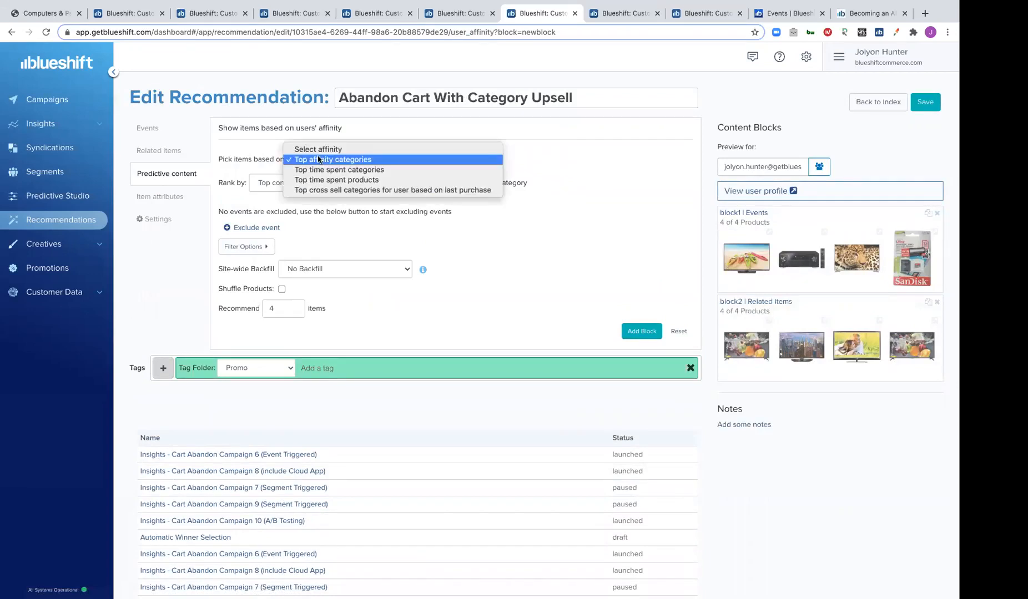
left_click(251, 181)
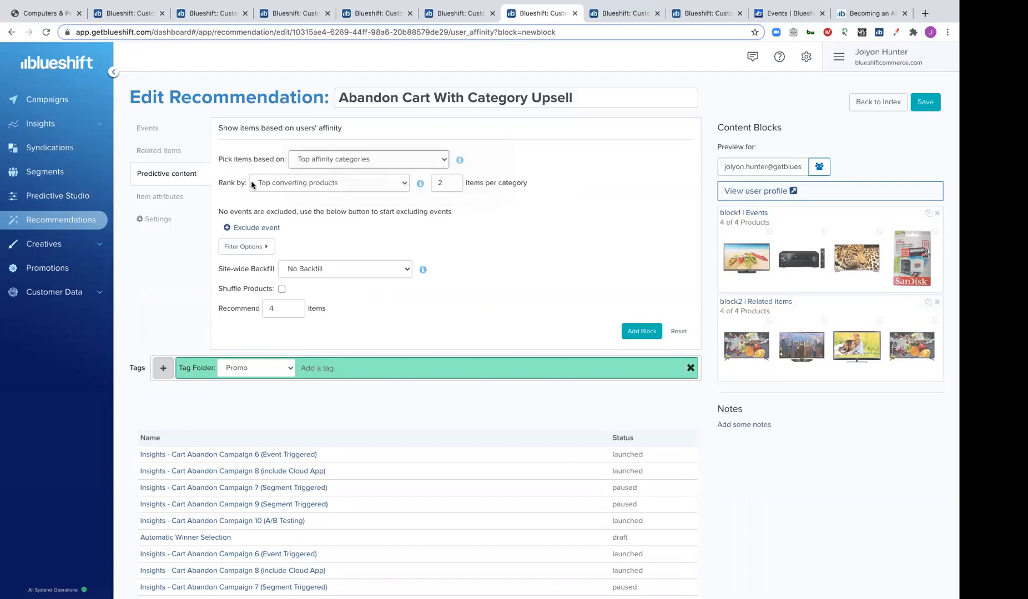
left_click(250, 181)
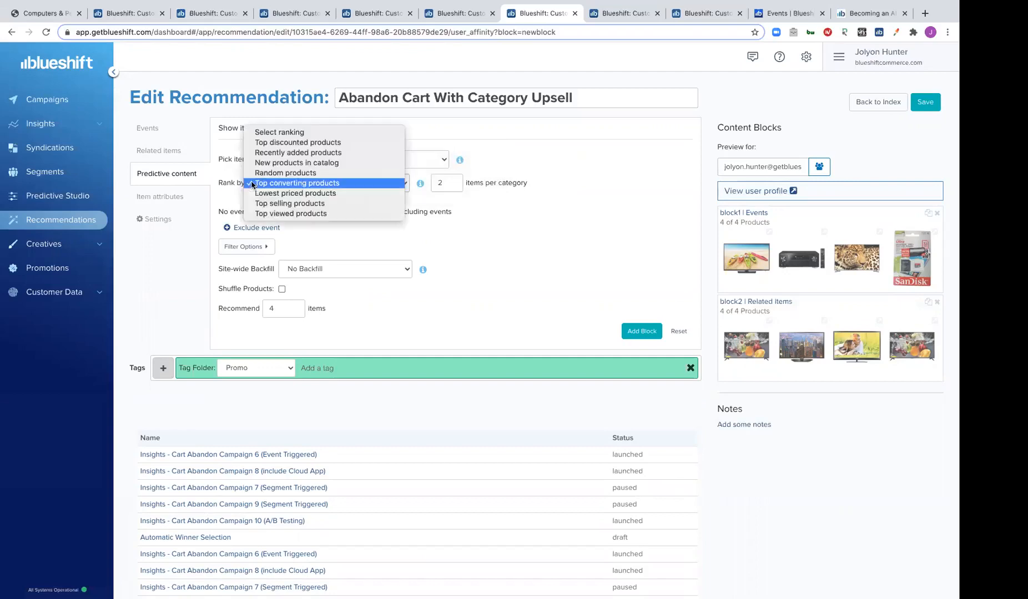
left_click(691, 209)
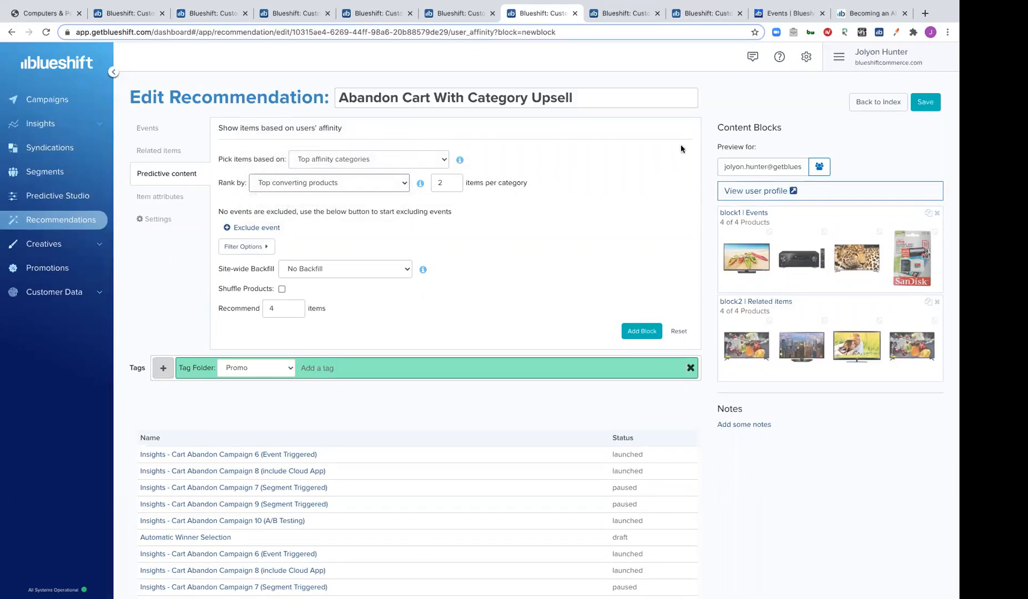
Find the Click Rate By Recommendation Usage report in the reports list and examine its chart and results table
left_click(624, 16)
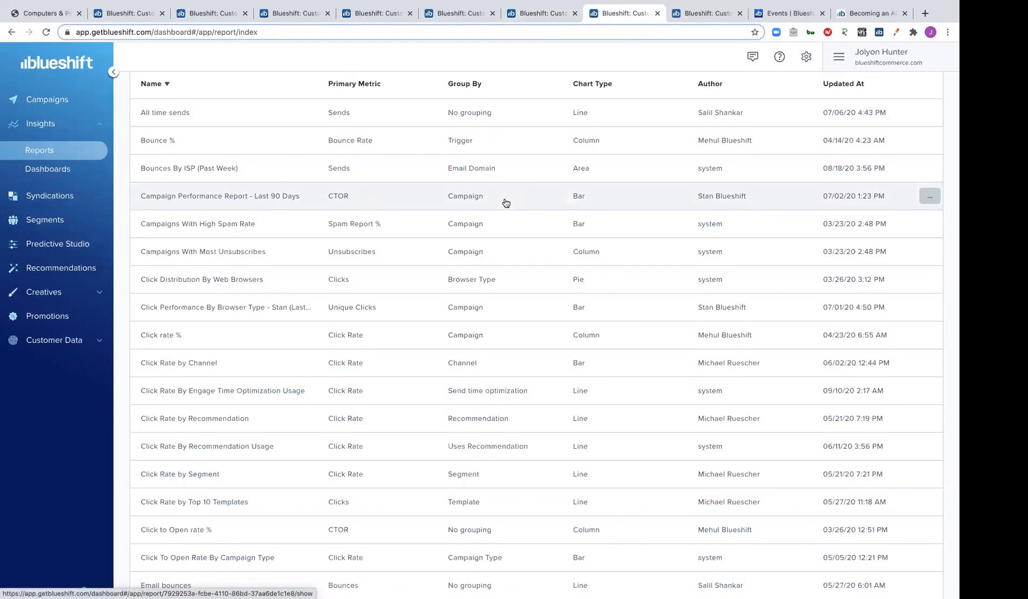
scroll(369, 208, "up", 2)
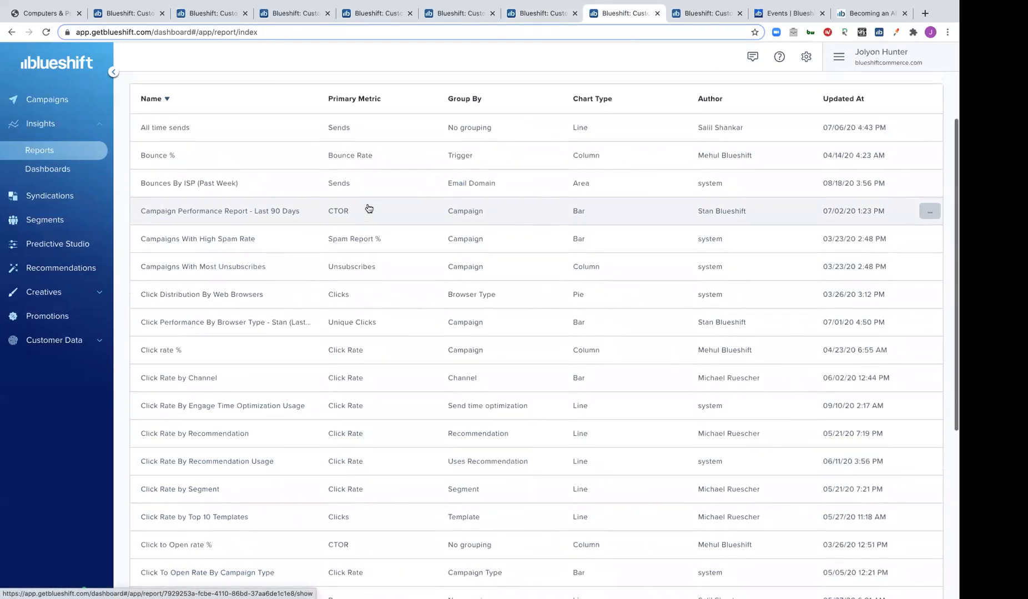
scroll(369, 208, "down", 3)
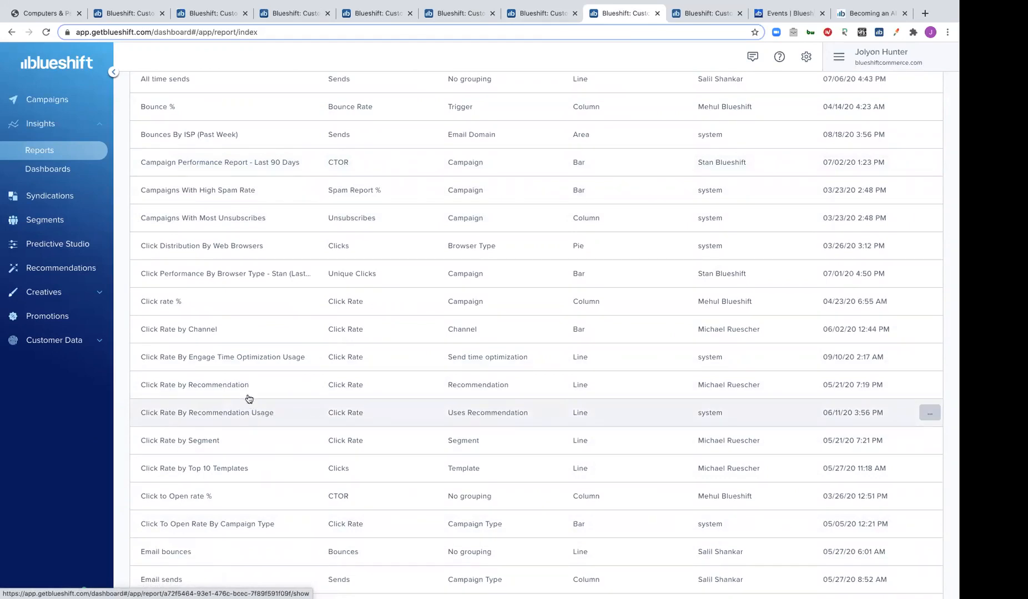
left_click(223, 419)
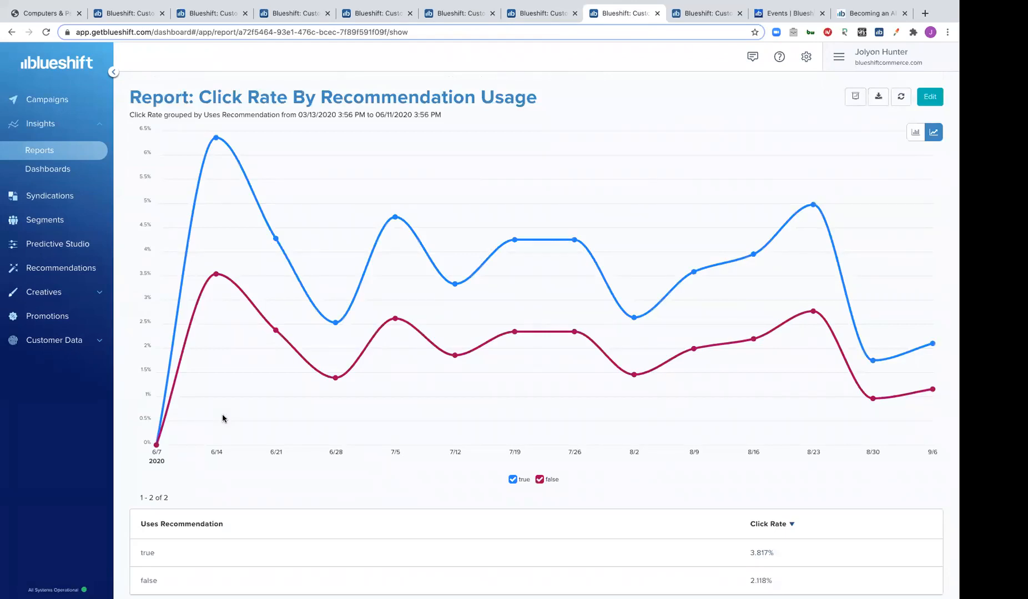
scroll(223, 419, "down", 3)
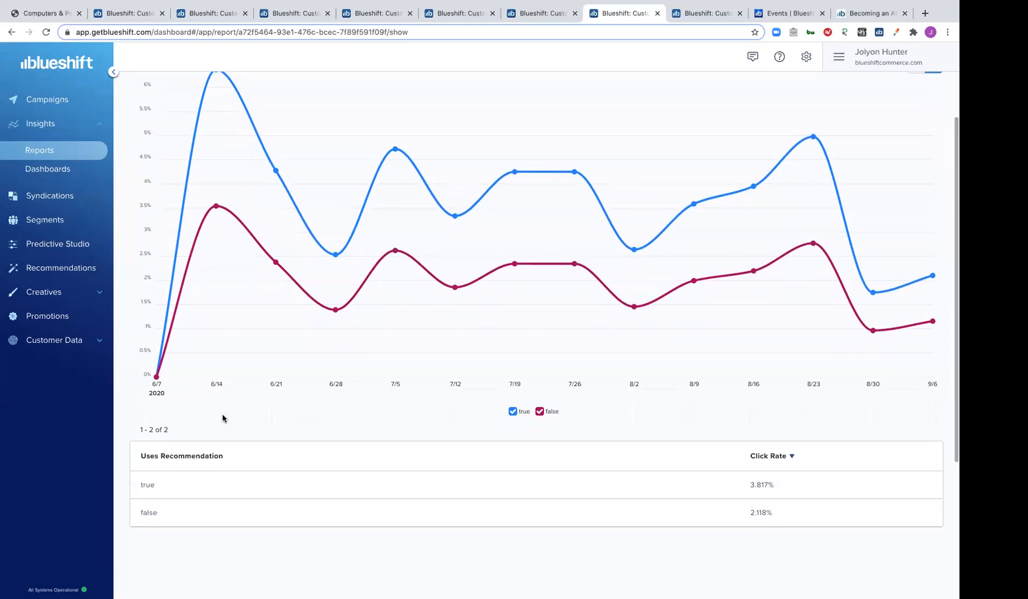
scroll(223, 418, "up", 3)
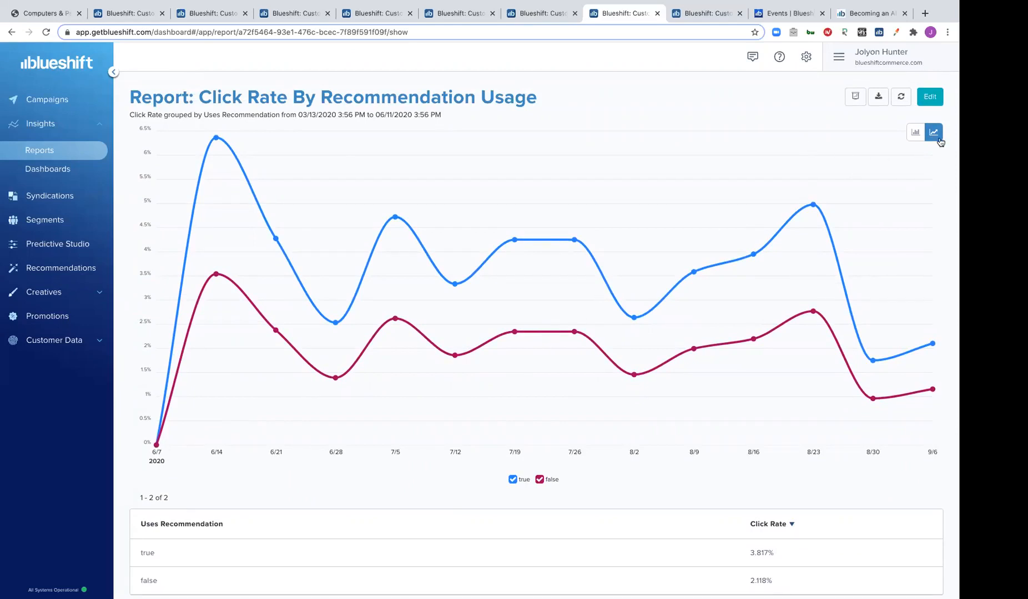
Edit the Click Rate By Recommendation Usage report to use the compound metric CTOR and group by Segment
left_click(941, 96)
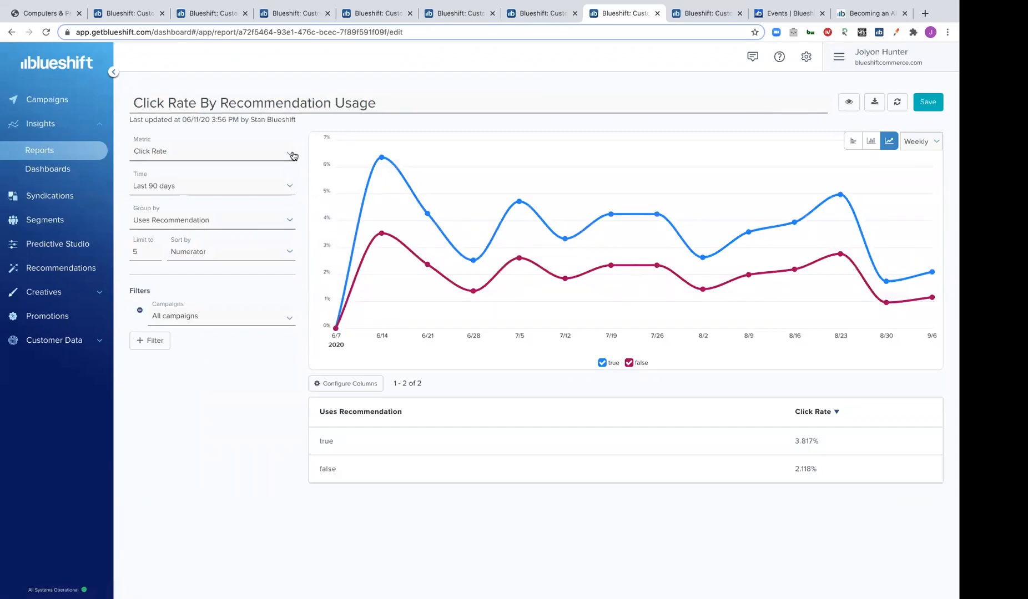
left_click(294, 156)
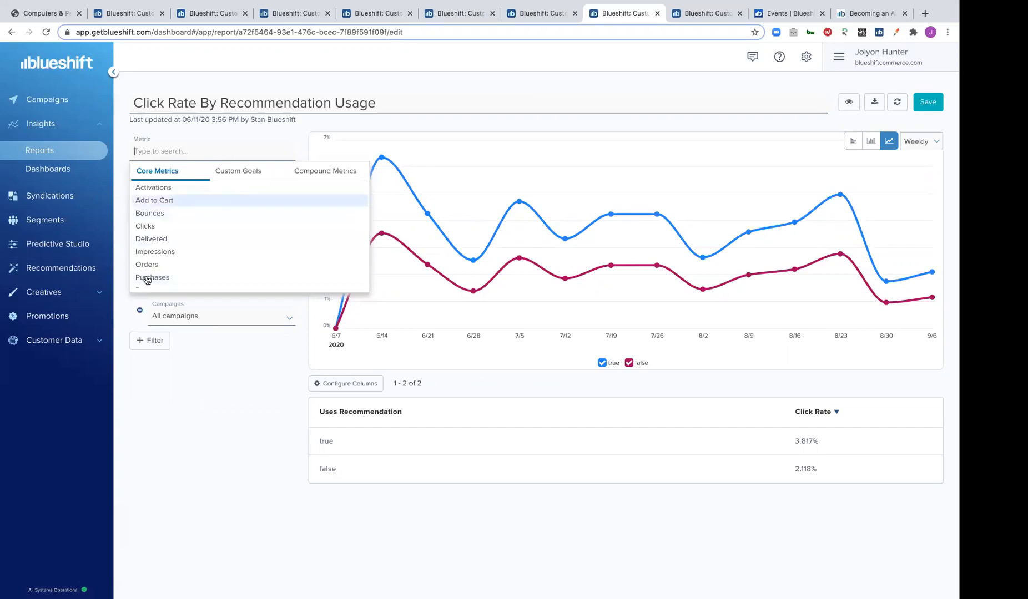
left_click(227, 176)
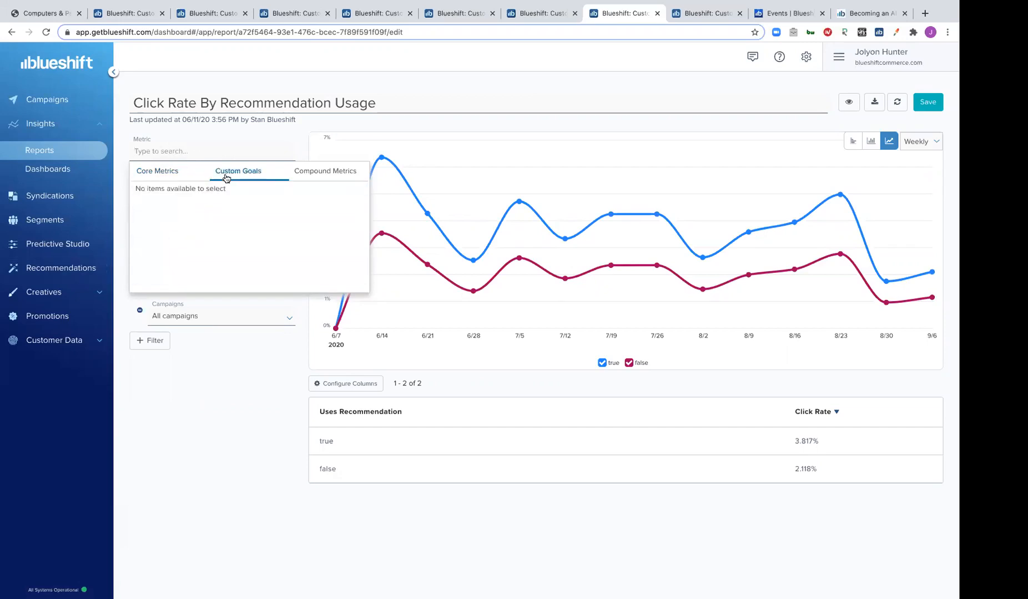
left_click(322, 177)
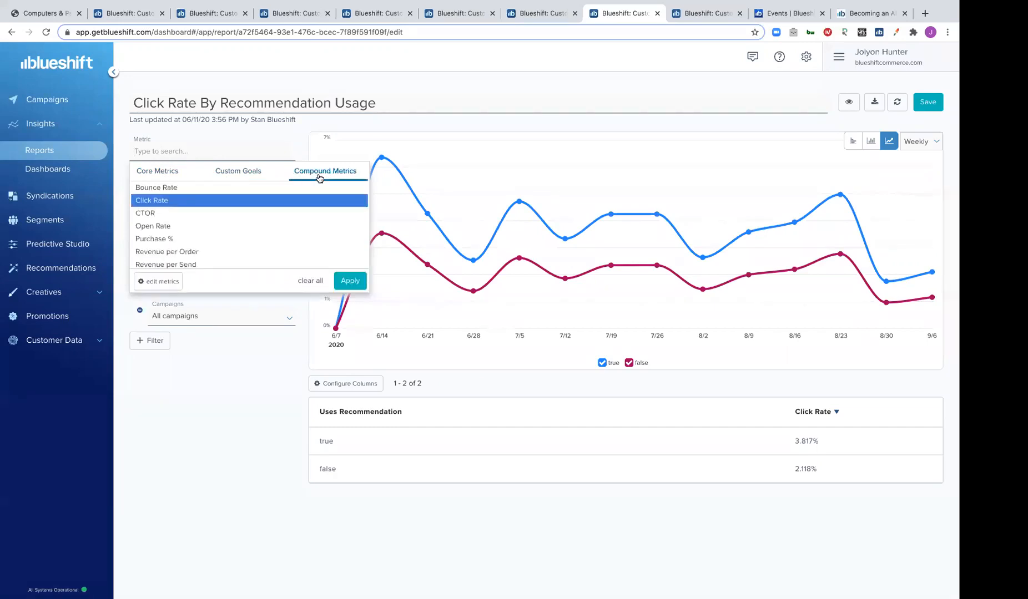
left_click(155, 215)
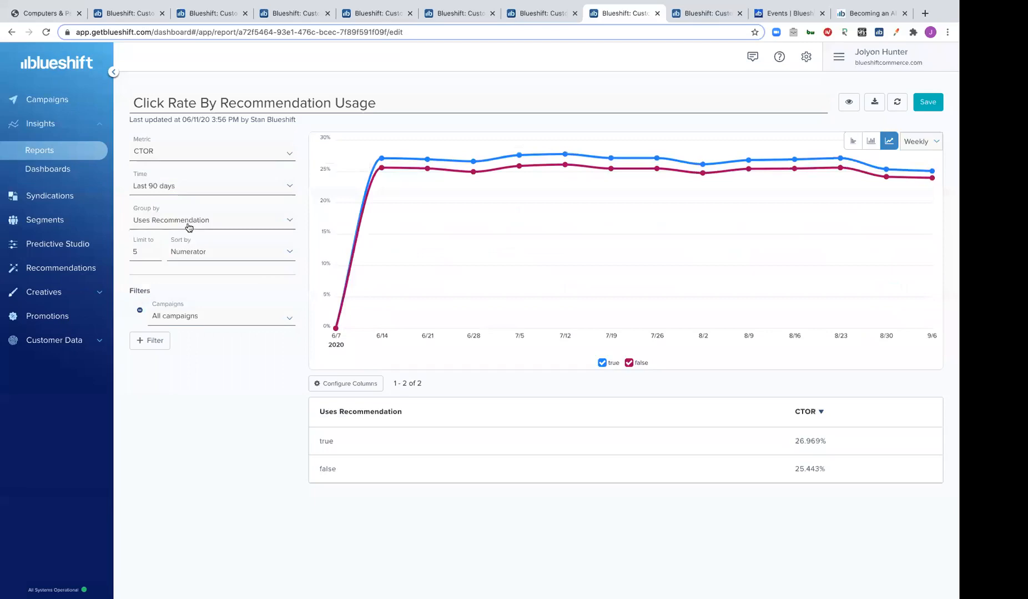
left_click(190, 226)
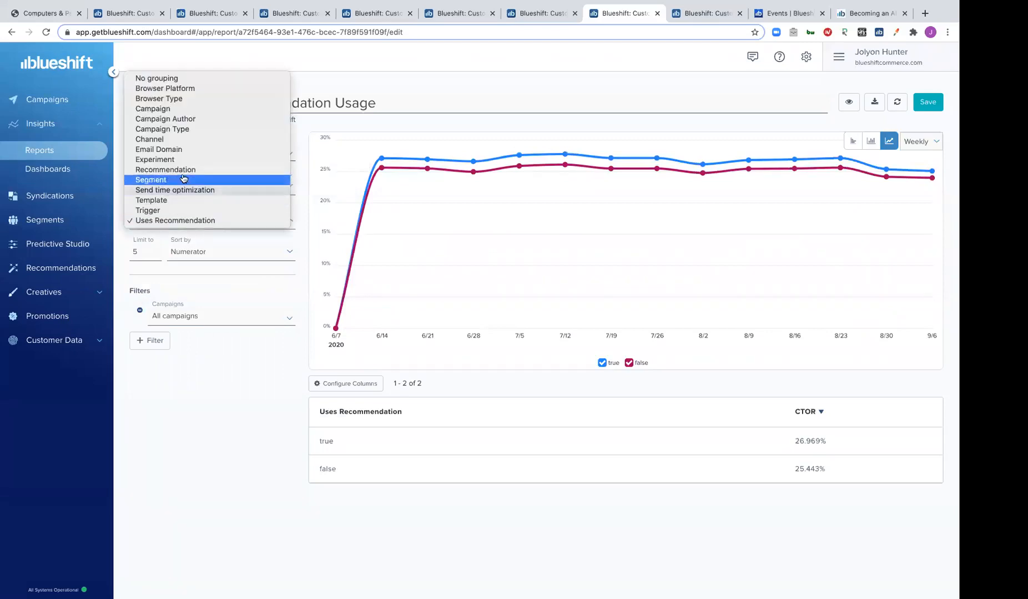
left_click(181, 181)
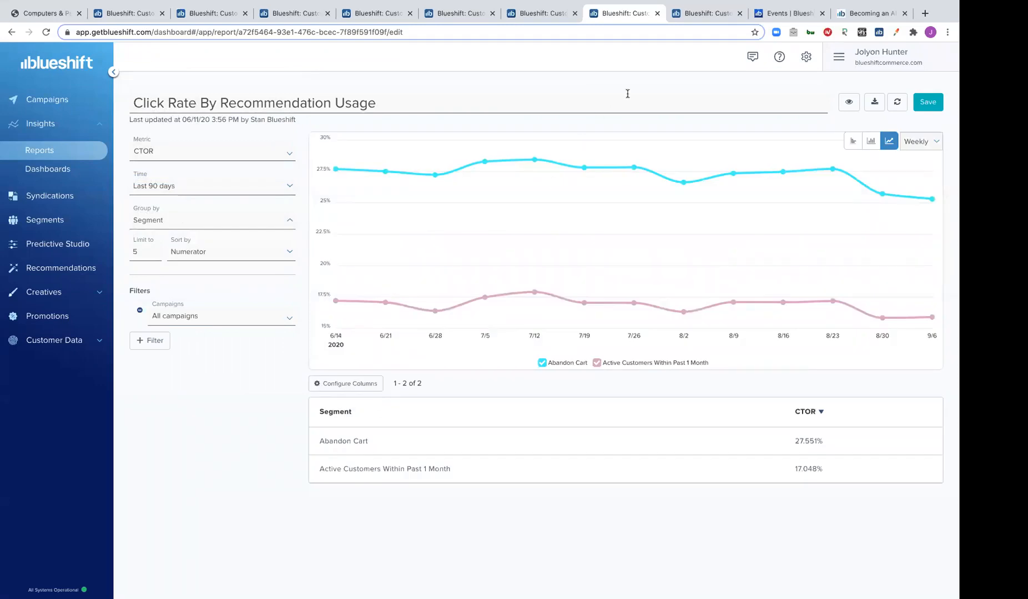
View the Usage & Impact of AI dashboard and the Blueshift Events web page
left_click(702, 9)
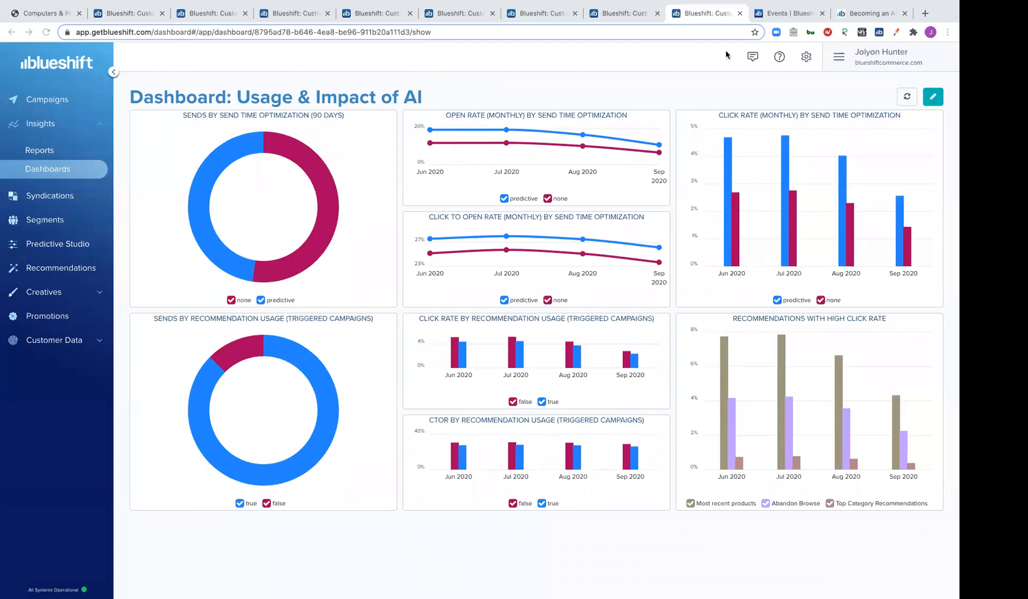
left_click(781, 17)
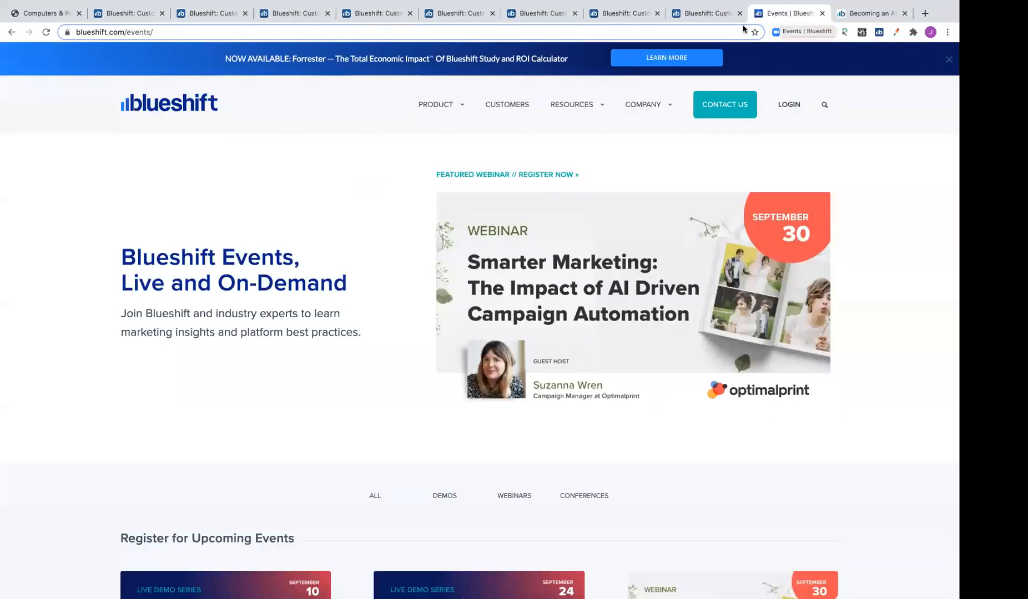